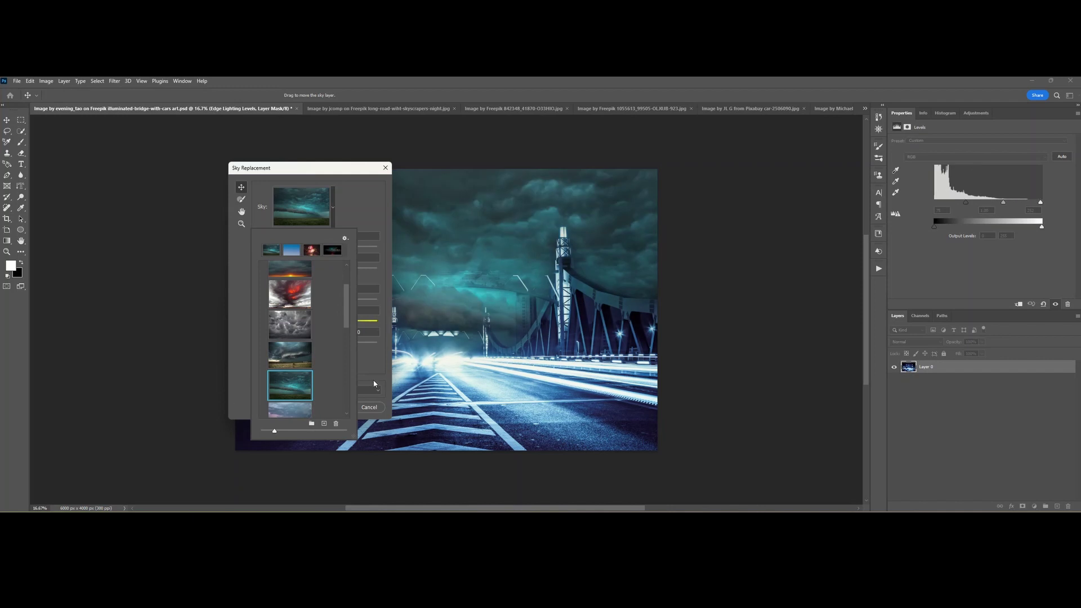
Step: Apply the sky replacement with the dark teal storm clouds to the bridge photo and collapse its layer group
{"action": "left_click", "coordinate": [372, 380]}
{"action": "left_click", "coordinate": [345, 405]}
{"action": "left_click", "coordinate": [903, 365]}
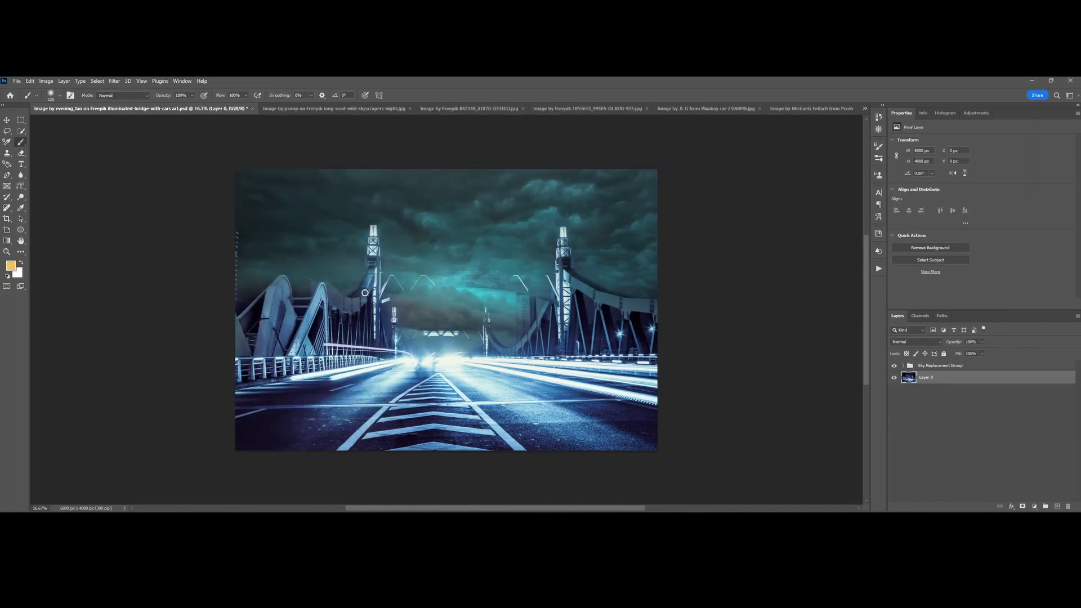
Step: In the night skyscrapers photo, copy the upper part down to the road onto a new layer and hide the original layer
{"action": "left_click", "coordinate": [334, 108]}
{"action": "key", "text": "ctrl+minus"}
{"action": "key", "text": "m"}
{"action": "left_click_drag", "start_coordinate": [219, 167], "coordinate": [641, 318]}
{"action": "right_click", "coordinate": [541, 289]}
{"action": "left_click", "coordinate": [563, 346]}
{"action": "left_click", "coordinate": [894, 381]}
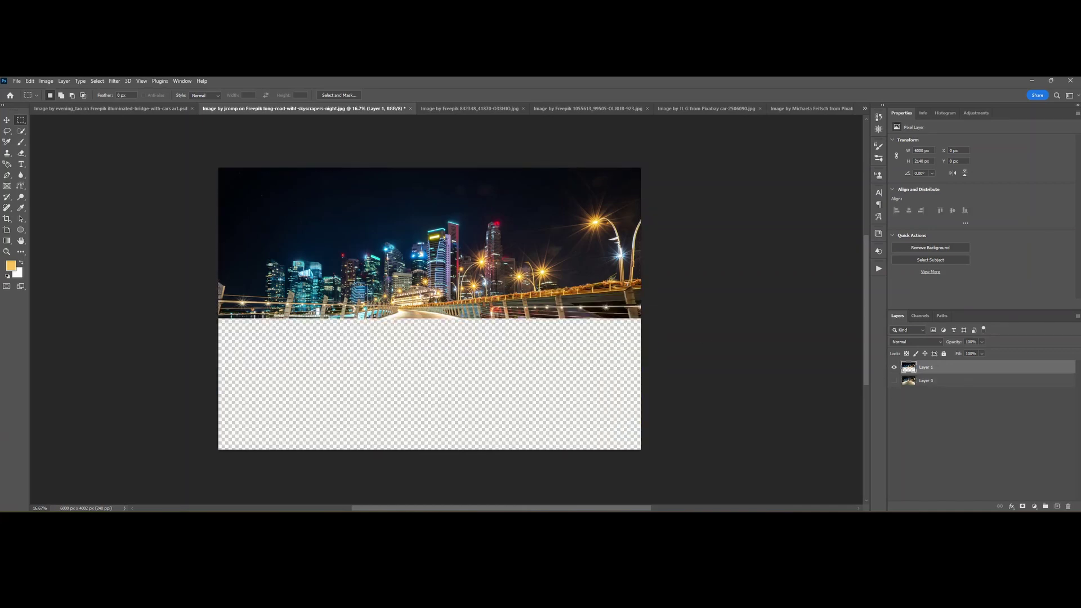
Step: Select the skyscrapers across the skyline with Quick Selection, copy them to a new layer and hide the original photo layer
{"action": "key", "text": "ctrl+plus"}
{"action": "key", "text": "w"}
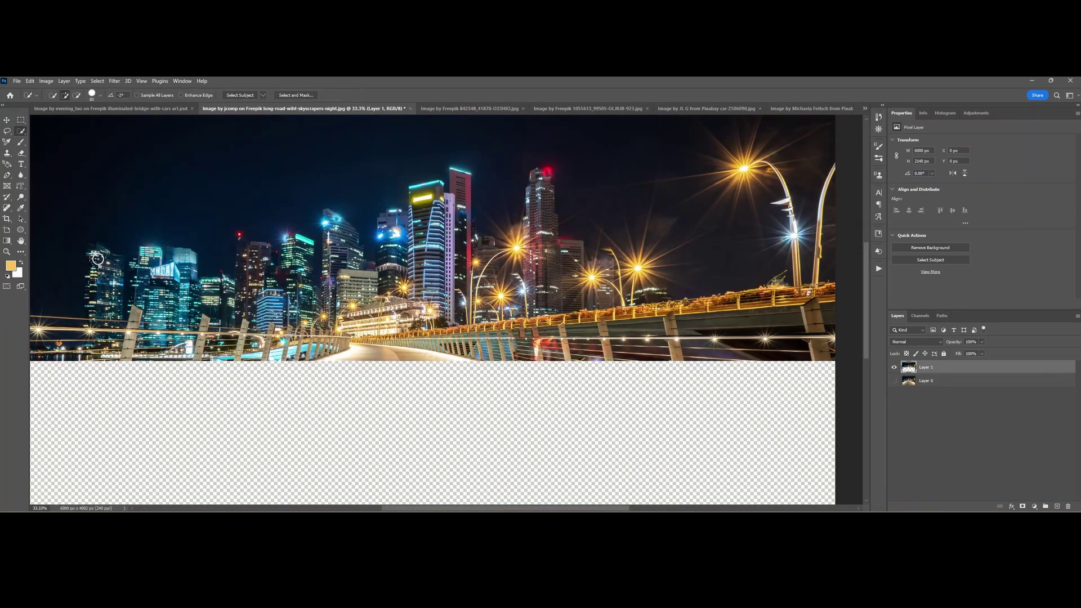
{"action": "mouse_move", "coordinate": [111, 299]}
{"action": "left_mouse_down"}
{"action": "mouse_move", "coordinate": [116, 261]}
{"action": "mouse_move", "coordinate": [90, 275]}
{"action": "mouse_move", "coordinate": [126, 298]}
{"action": "mouse_move", "coordinate": [166, 279]}
{"action": "left_mouse_up"}
{"action": "mouse_move", "coordinate": [238, 290]}
{"action": "left_mouse_down"}
{"action": "mouse_move", "coordinate": [249, 251]}
{"action": "mouse_move", "coordinate": [264, 294]}
{"action": "mouse_move", "coordinate": [291, 300]}
{"action": "mouse_move", "coordinate": [204, 285]}
{"action": "mouse_move", "coordinate": [348, 291]}
{"action": "mouse_move", "coordinate": [341, 239]}
{"action": "mouse_move", "coordinate": [330, 237]}
{"action": "mouse_move", "coordinate": [359, 249]}
{"action": "mouse_move", "coordinate": [435, 185]}
{"action": "mouse_move", "coordinate": [424, 317]}
{"action": "mouse_move", "coordinate": [457, 179]}
{"action": "mouse_move", "coordinate": [460, 308]}
{"action": "mouse_move", "coordinate": [487, 243]}
{"action": "mouse_move", "coordinate": [543, 304]}
{"action": "mouse_move", "coordinate": [532, 243]}
{"action": "left_mouse_up"}
{"action": "mouse_move", "coordinate": [68, 287]}
{"action": "left_mouse_down"}
{"action": "mouse_move", "coordinate": [74, 265]}
{"action": "mouse_move", "coordinate": [173, 259]}
{"action": "left_mouse_up"}
{"action": "right_click", "coordinate": [314, 267]}
{"action": "left_click", "coordinate": [349, 325]}
{"action": "left_click", "coordinate": [893, 381]}
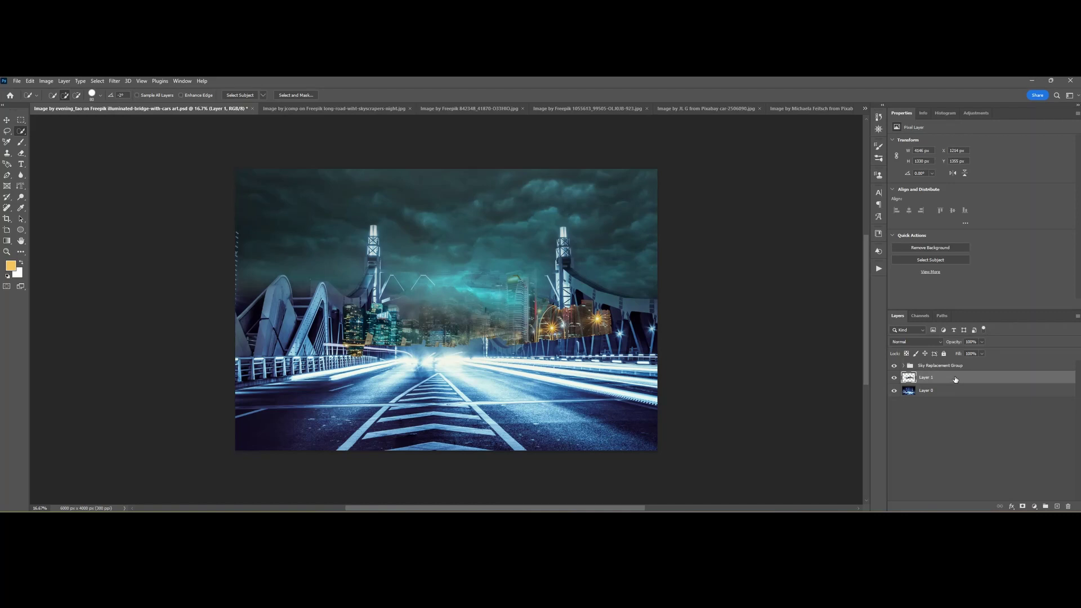
Step: In the bridge document, move the skyline layer above the sky group, then centre and enlarge it to about 4867 by 2270 px
{"action": "left_click_drag", "start_coordinate": [955, 378], "coordinate": [954, 363]}
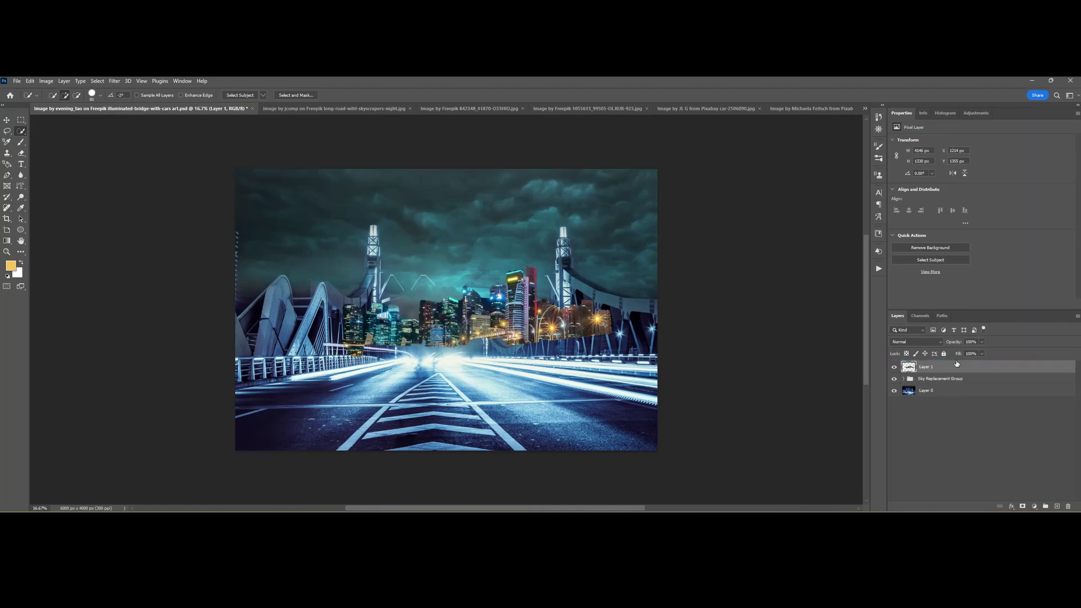
{"action": "key", "text": "ctrl+t"}
{"action": "left_click_drag", "start_coordinate": [320, 265], "coordinate": [213, 229]}
{"action": "left_click_drag", "start_coordinate": [613, 294], "coordinate": [557, 295]}
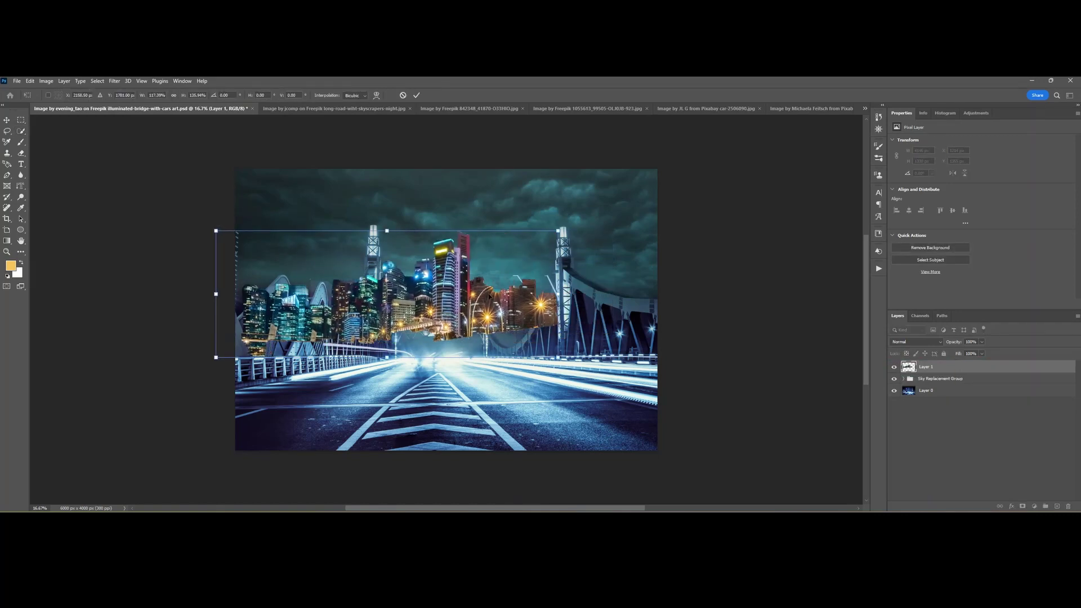
{"action": "left_click_drag", "start_coordinate": [445, 303], "coordinate": [505, 295]}
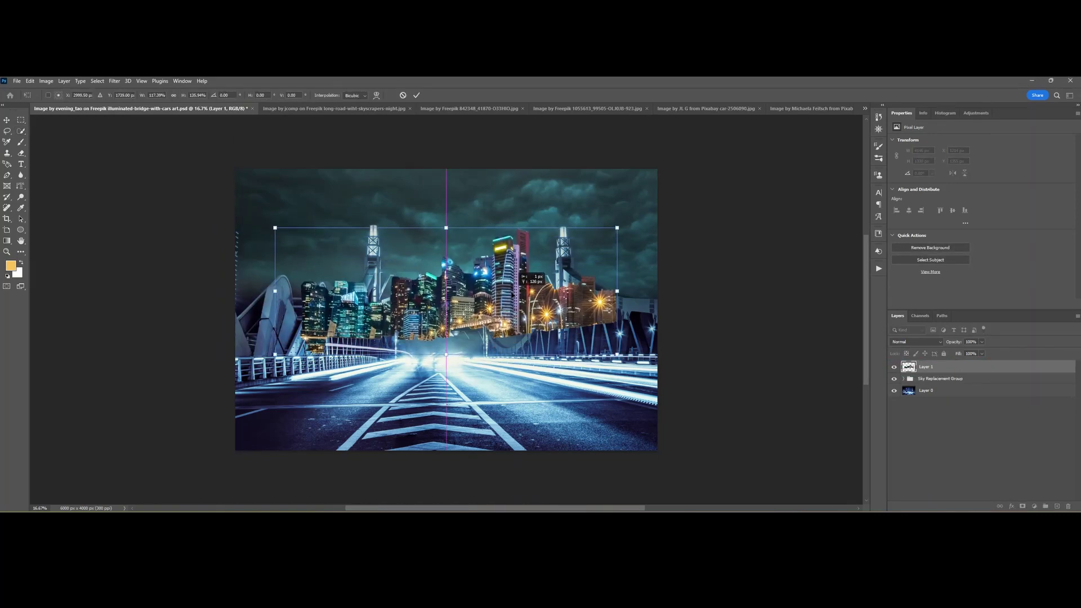
{"action": "left_click_drag", "start_coordinate": [446, 227], "coordinate": [446, 189]}
{"action": "key", "text": "Return"}
{"action": "key", "text": "w"}
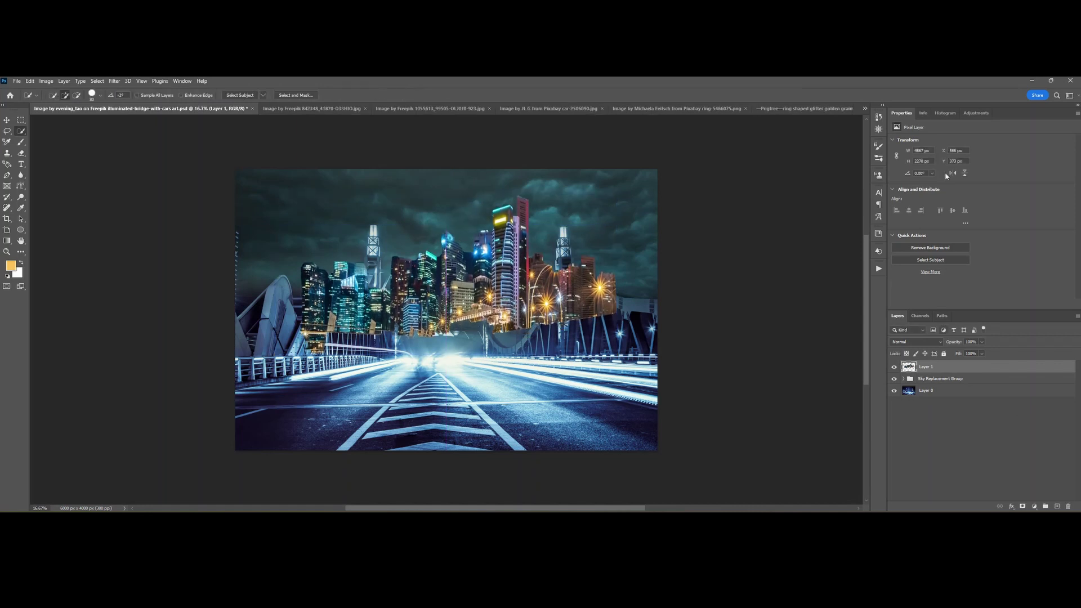
Step: Add a Hue/Saturation adjustment clipped to the skyline, colorized blue with hue about 200 and saturation about 52
{"action": "left_click", "coordinate": [906, 147]}
{"action": "left_click", "coordinate": [1018, 304]}
{"action": "left_click", "coordinate": [935, 218]}
{"action": "left_click_drag", "start_coordinate": [913, 174], "coordinate": [1024, 175]}
{"action": "left_click_drag", "start_coordinate": [937, 190], "coordinate": [994, 179]}
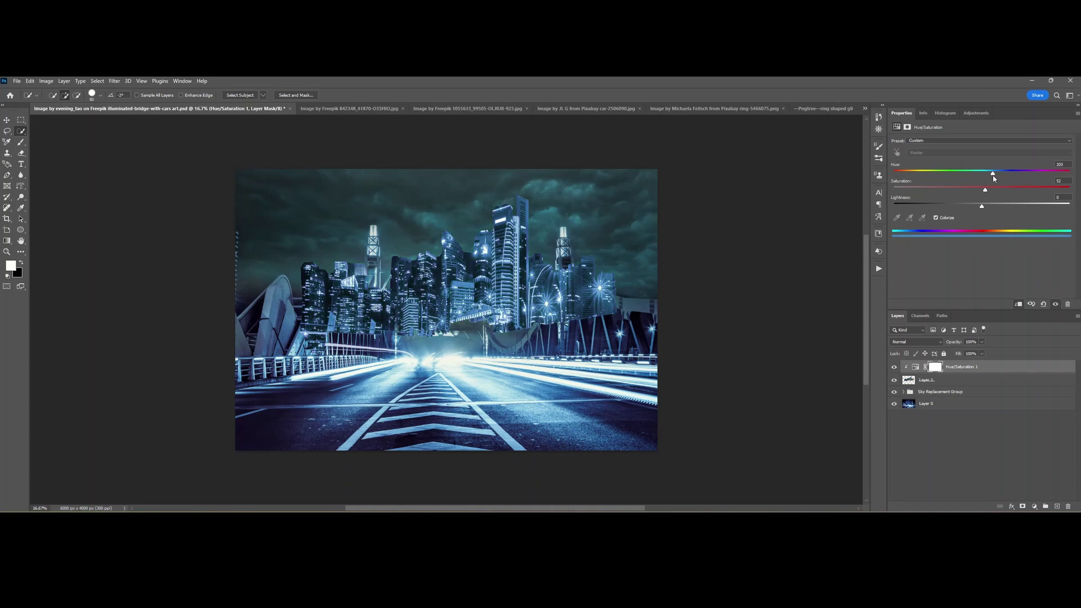
Step: Duplicate the skyline layer with its Hue/Saturation adjustment and shift the copy downward to fill the gap below the buildings
{"action": "left_click", "coordinate": [963, 383], "text": "shift"}
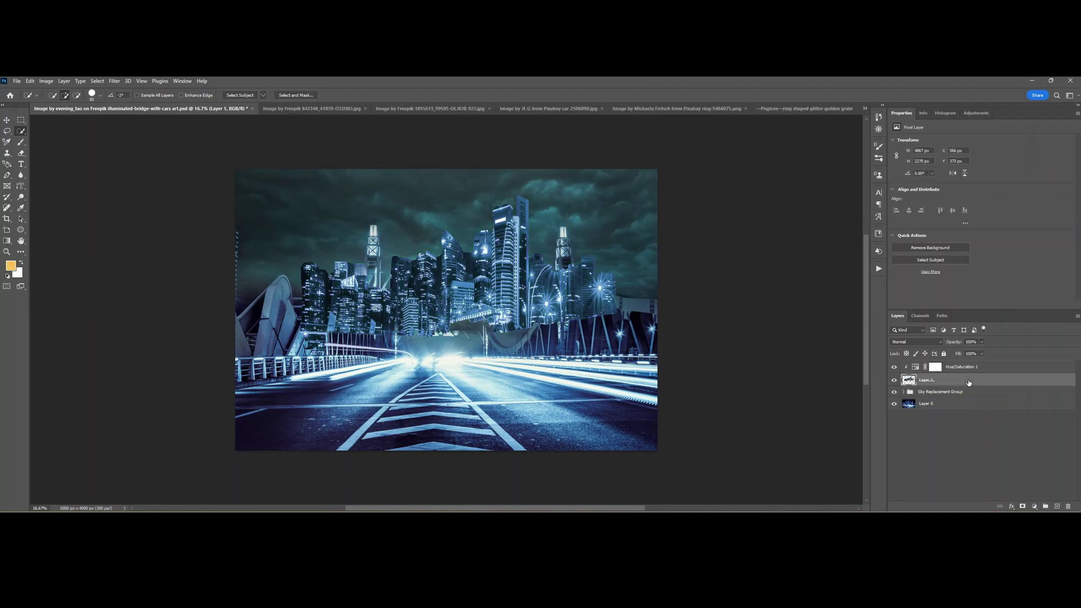
{"action": "key", "text": "ctrl+j"}
{"action": "key", "text": "ctrl+t"}
{"action": "key", "text": "shift+Down"}
{"action": "key", "text": "shift+Down"}
{"action": "key", "text": "shift+Down"}
{"action": "key", "text": "shift+Down"}
{"action": "key", "text": "shift+Down"}
{"action": "key", "text": "shift+Down"}
{"action": "key", "text": "shift+Down"}
{"action": "key", "text": "shift+Down"}
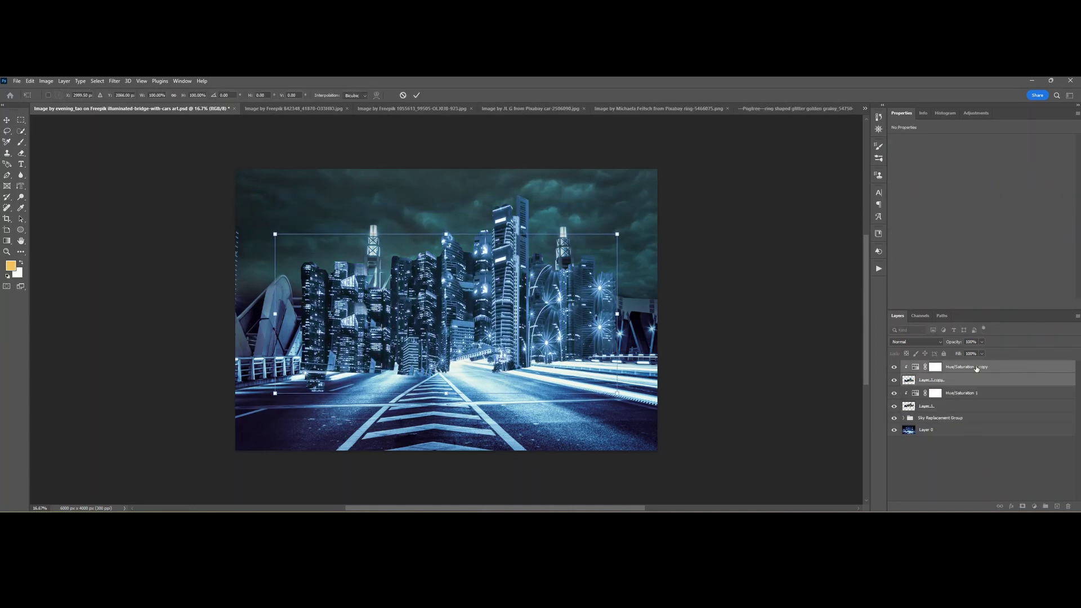
{"action": "key", "text": "Return"}
{"action": "key", "text": "w"}
Step: Add a layer mask to the skyline copy, hide its part over the road and paint out overlaps among the buildings in black
{"action": "left_click", "coordinate": [974, 383]}
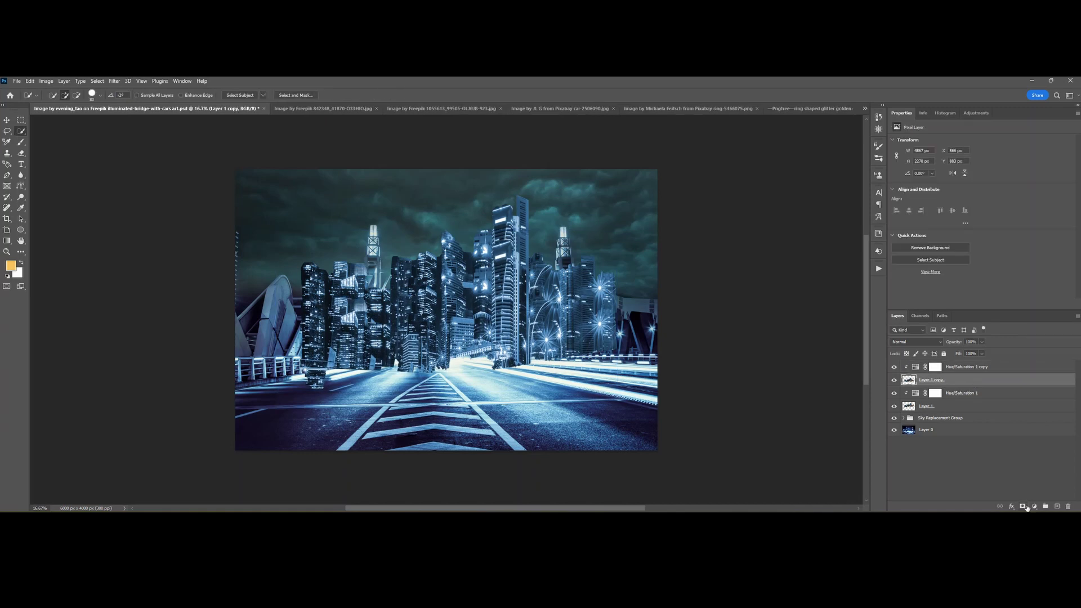
{"action": "left_click", "coordinate": [1023, 507]}
{"action": "key", "text": "m"}
{"action": "left_click_drag", "start_coordinate": [296, 356], "coordinate": [611, 414]}
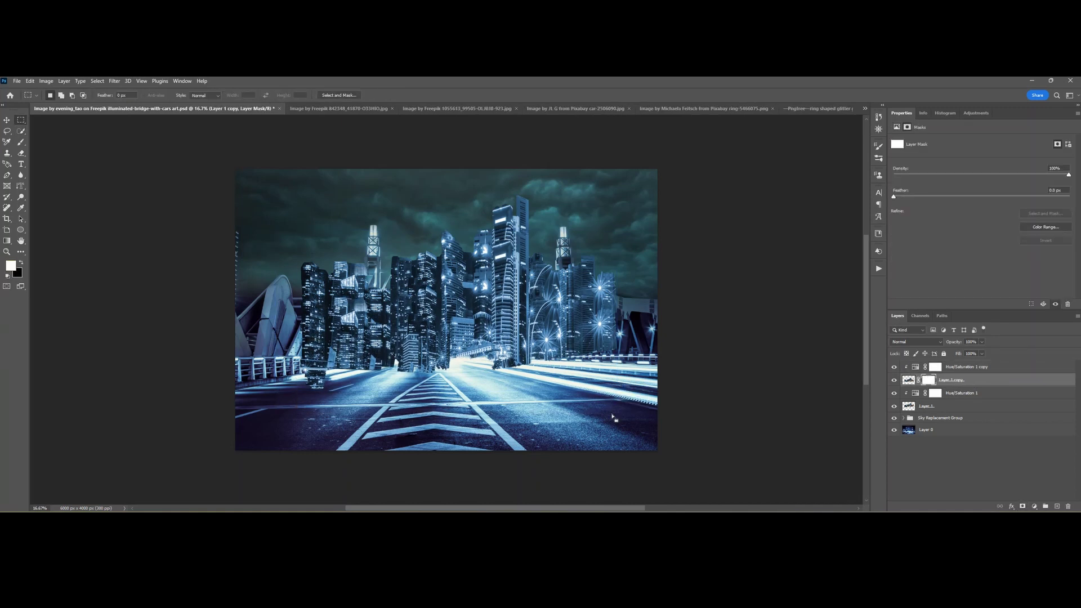
{"action": "key", "text": "ctrl+BackSpace"}
{"action": "key", "text": "b"}
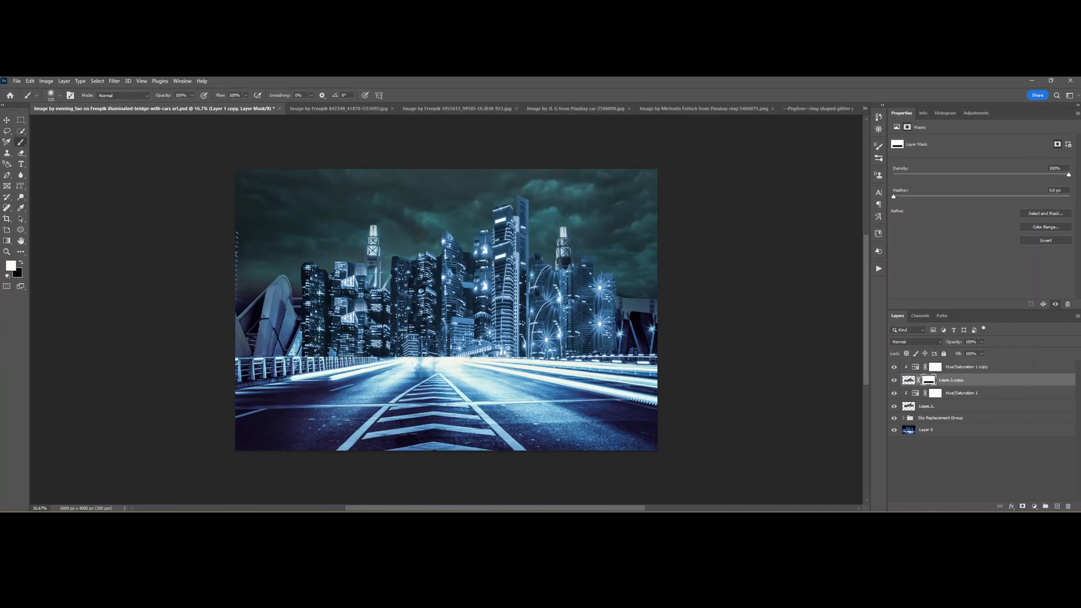
{"action": "key", "text": "x"}
{"action": "mouse_move", "coordinate": [522, 280]}
{"action": "left_mouse_down"}
{"action": "mouse_move", "coordinate": [502, 253]}
{"action": "mouse_move", "coordinate": [472, 282]}
{"action": "left_mouse_up"}
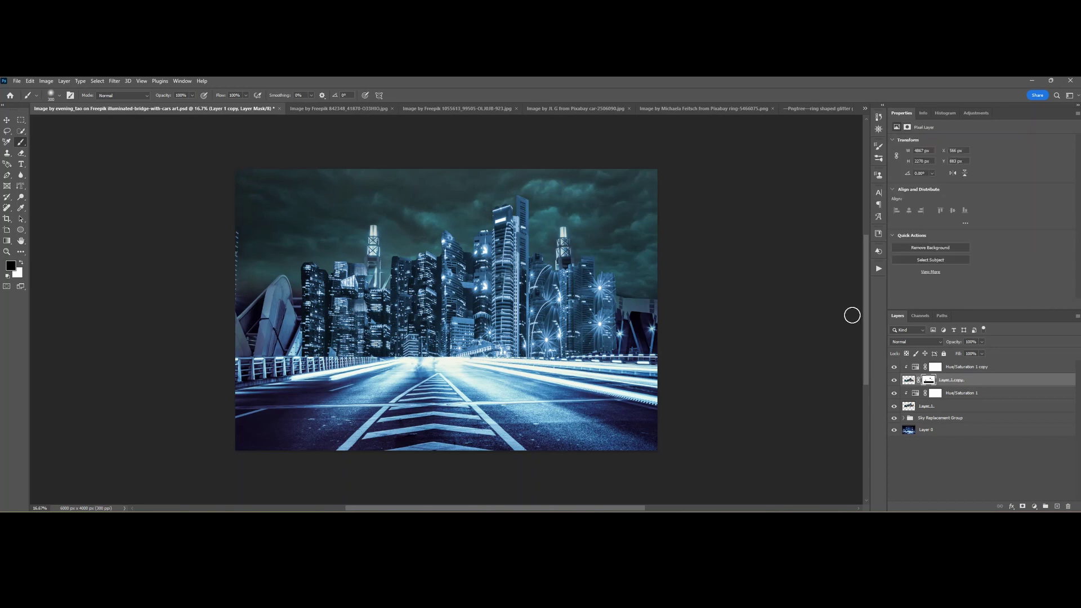
Step: Clip a Vibrance adjustment of about -26 with slightly reduced saturation to the skyline copy, and duplicate it onto the original skyline layer
{"action": "left_click", "coordinate": [967, 371]}
{"action": "left_click", "coordinate": [981, 112]}
{"action": "left_click", "coordinate": [943, 134]}
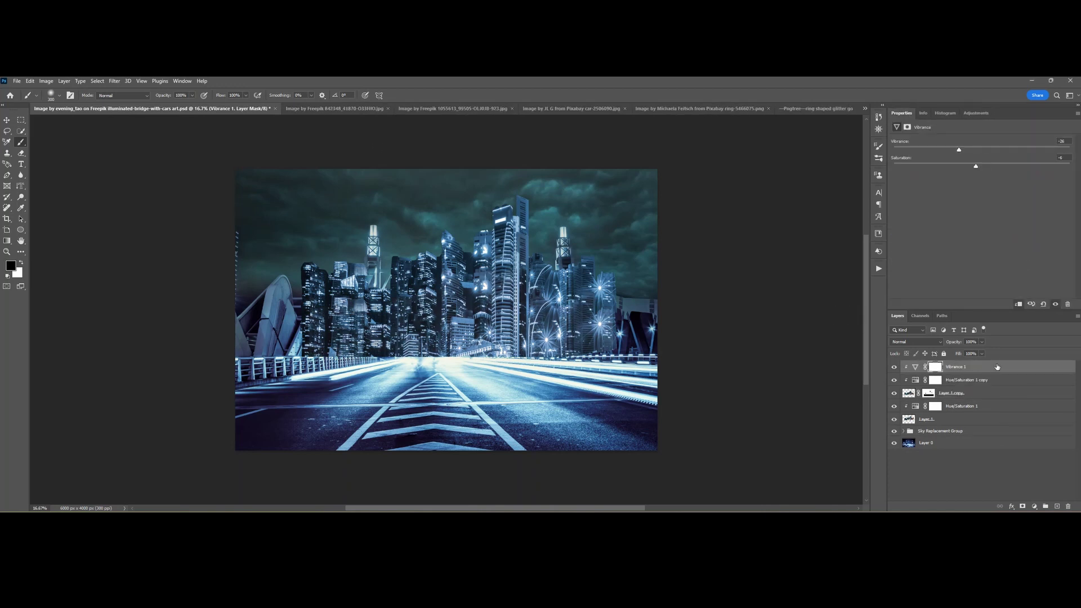
{"action": "left_click_drag", "start_coordinate": [997, 367], "coordinate": [994, 413]}
Step: Add an Exposure adjustment at the top of the layer stack with gamma correction at about 0.87
{"action": "left_click", "coordinate": [970, 370]}
{"action": "left_click", "coordinate": [976, 113]}
{"action": "left_click", "coordinate": [932, 135]}
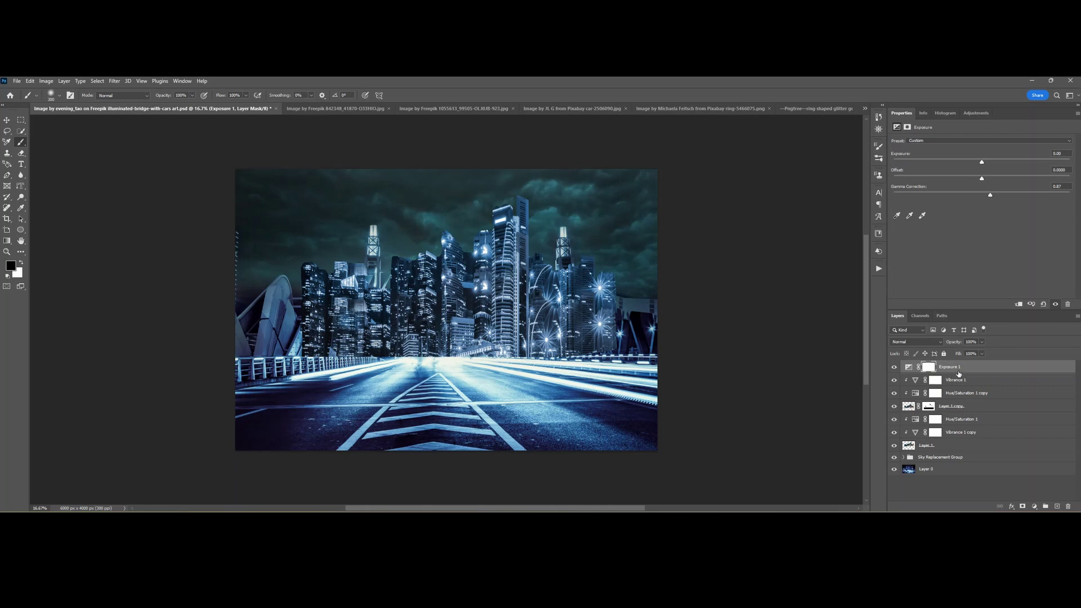
Step: Inside the Sky Replacement group, clip Vibrance and Hue/Saturation adjustments to the Sky layer and shift its hue slightly toward blue
{"action": "left_click", "coordinate": [932, 459]}
{"action": "left_click", "coordinate": [903, 457]}
{"action": "left_click", "coordinate": [962, 469]}
{"action": "left_click", "coordinate": [975, 114]}
{"action": "left_click", "coordinate": [944, 134]}
{"action": "left_click", "coordinate": [1018, 304]}
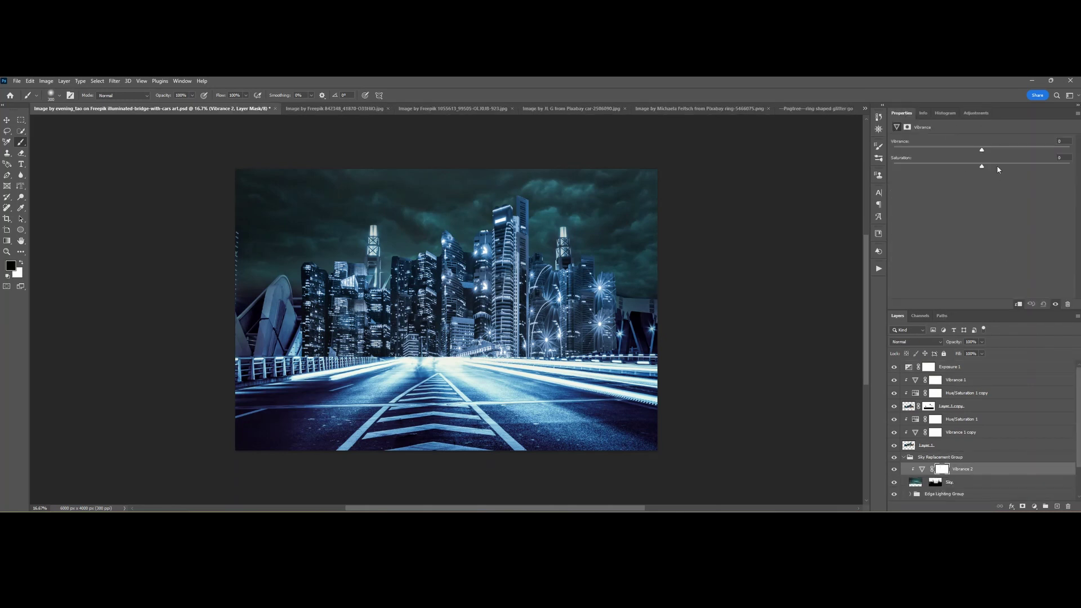
{"action": "left_click", "coordinate": [981, 116]}
{"action": "left_click", "coordinate": [895, 146]}
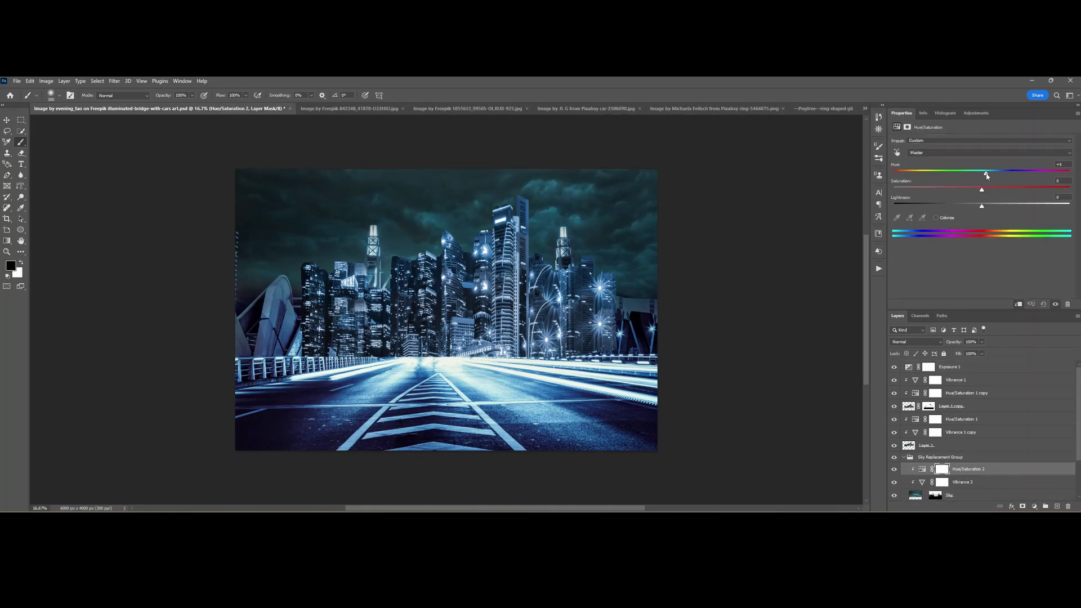
{"action": "left_click", "coordinate": [904, 457]}
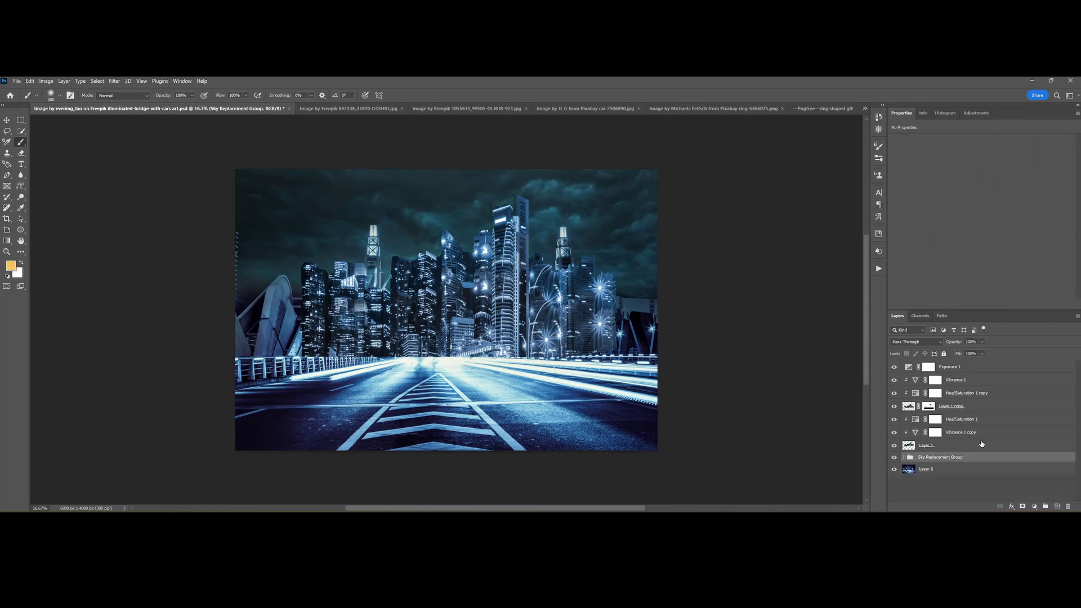
Step: Group both skyline layers with their clipped adjustments and name the group "buildings"
{"action": "left_click", "coordinate": [982, 445]}
{"action": "left_click", "coordinate": [967, 380], "text": "shift"}
{"action": "key", "text": "ctrl+g"}
{"action": "double_click", "coordinate": [926, 378]}
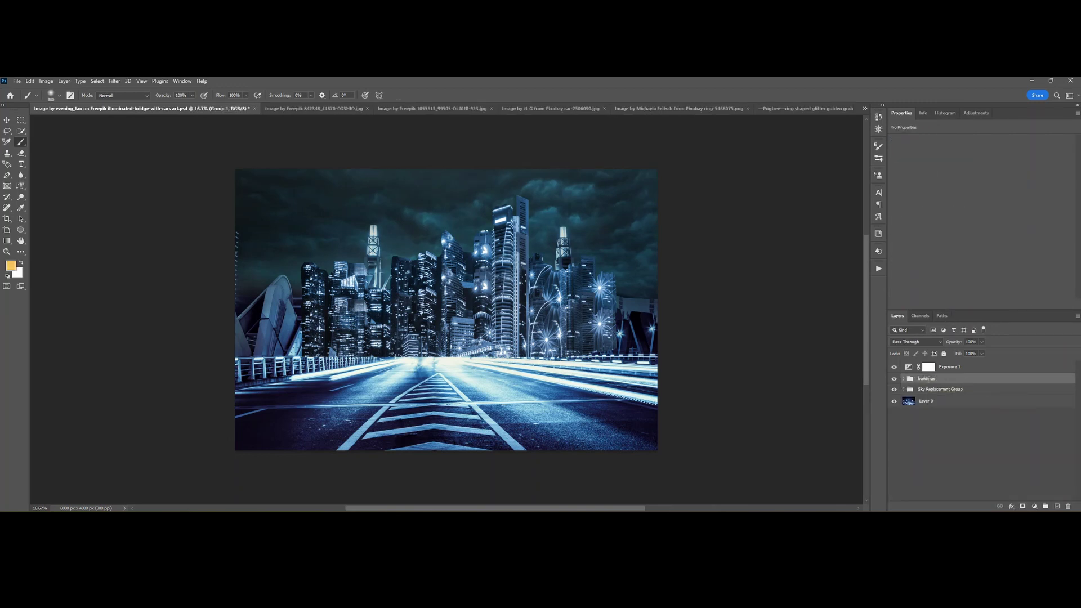
Step: Convert the buildings group to a smart object and apply a Gaussian Blur with a radius of a few pixels
{"action": "right_click", "coordinate": [926, 379]}
{"action": "left_click", "coordinate": [951, 288]}
{"action": "left_click", "coordinate": [114, 81]}
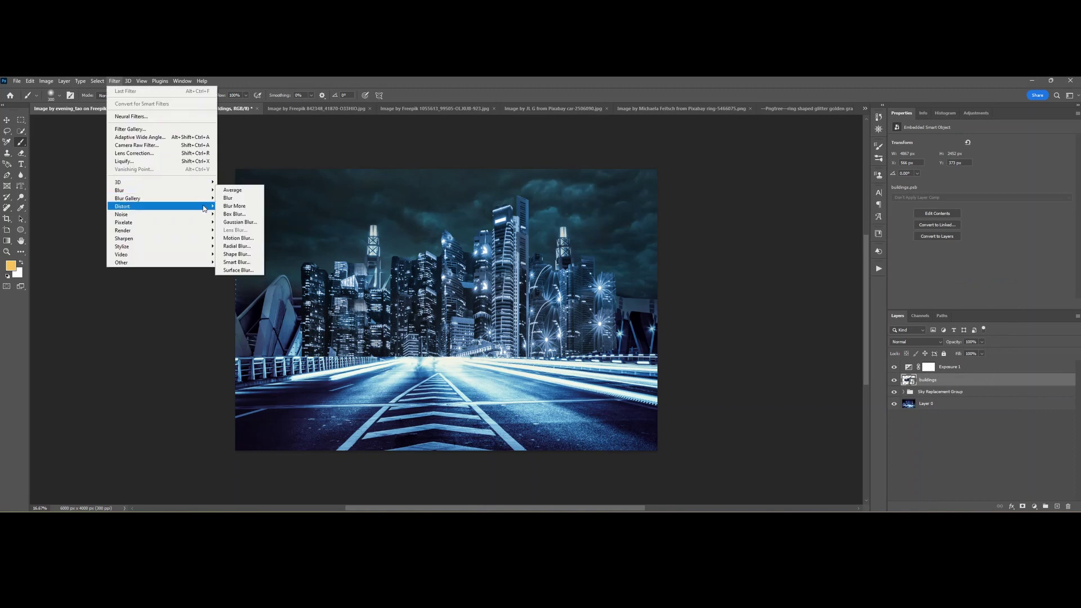
{"action": "left_click", "coordinate": [240, 222]}
{"action": "left_click_drag", "start_coordinate": [392, 300], "coordinate": [393, 300]}
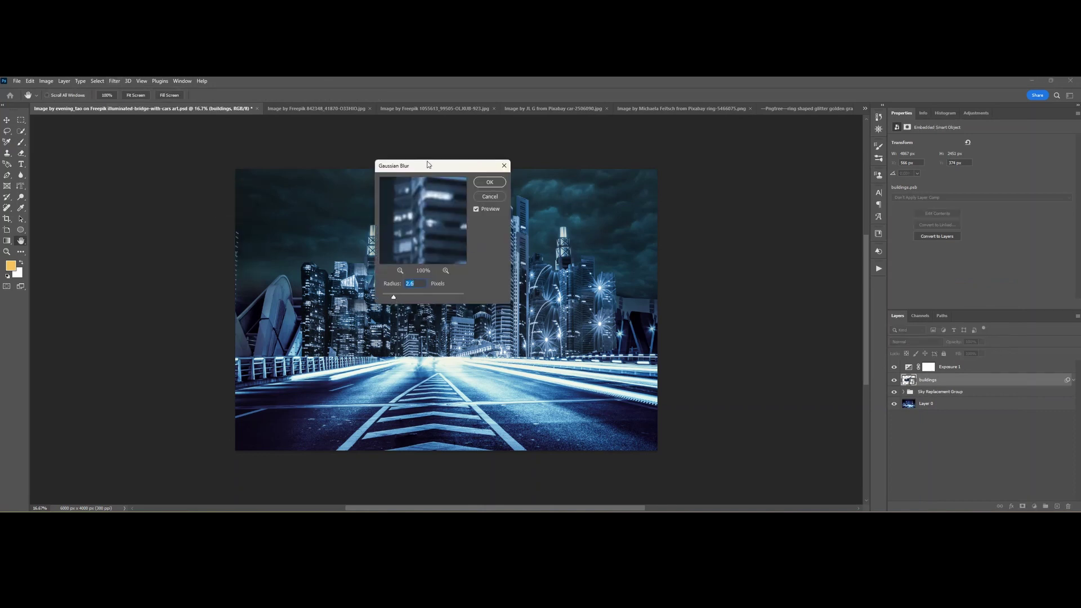
{"action": "left_click_drag", "start_coordinate": [428, 163], "coordinate": [721, 165]}
{"action": "left_click_drag", "start_coordinate": [686, 300], "coordinate": [690, 300]}
{"action": "left_click", "coordinate": [782, 184]}
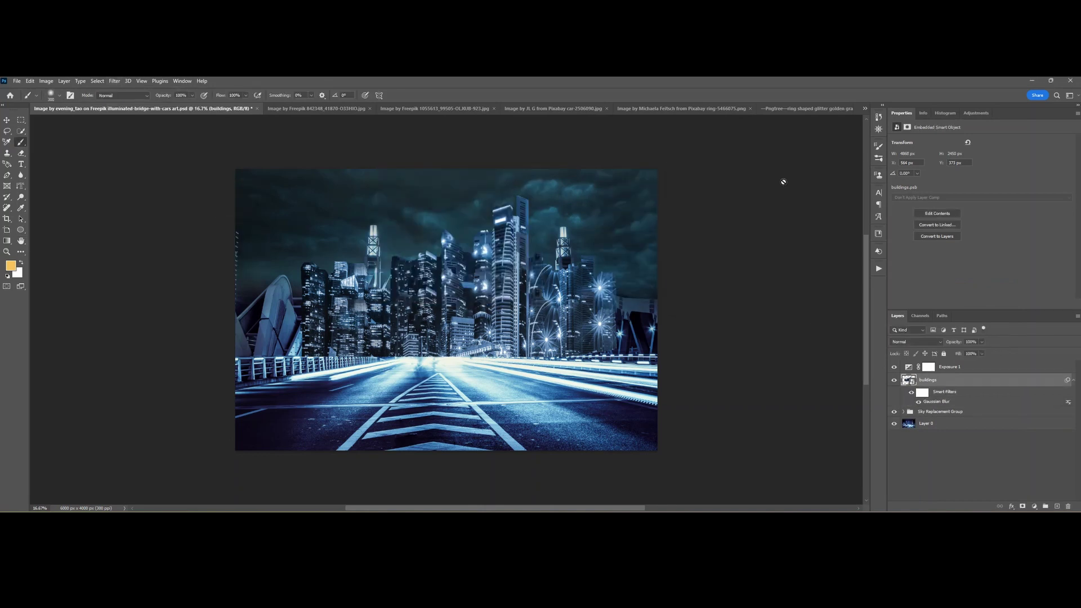
Step: Mask the buildings layer and paint at low flow to reveal the bridge structures at both ends of the skyline
{"action": "left_click", "coordinate": [1022, 506]}
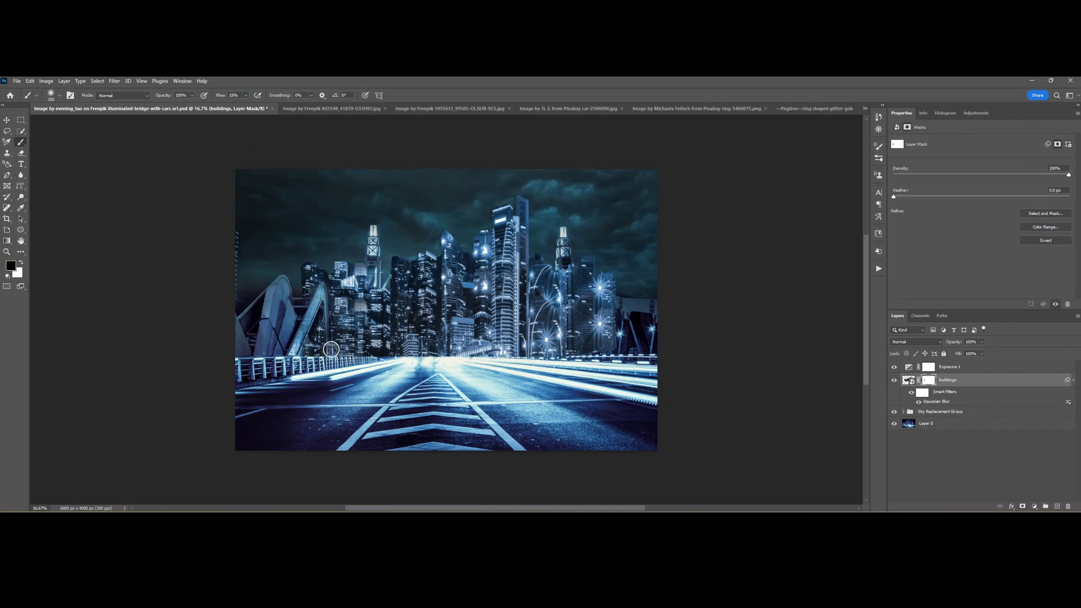
{"action": "left_click_drag", "start_coordinate": [596, 339], "coordinate": [610, 272]}
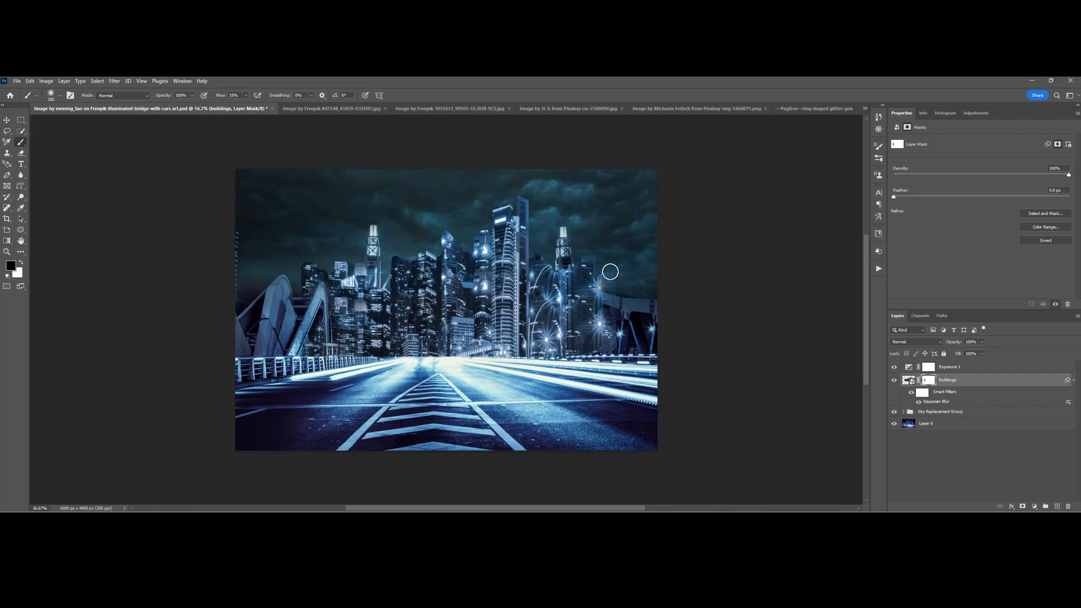
{"action": "left_click_drag", "start_coordinate": [593, 320], "coordinate": [615, 315]}
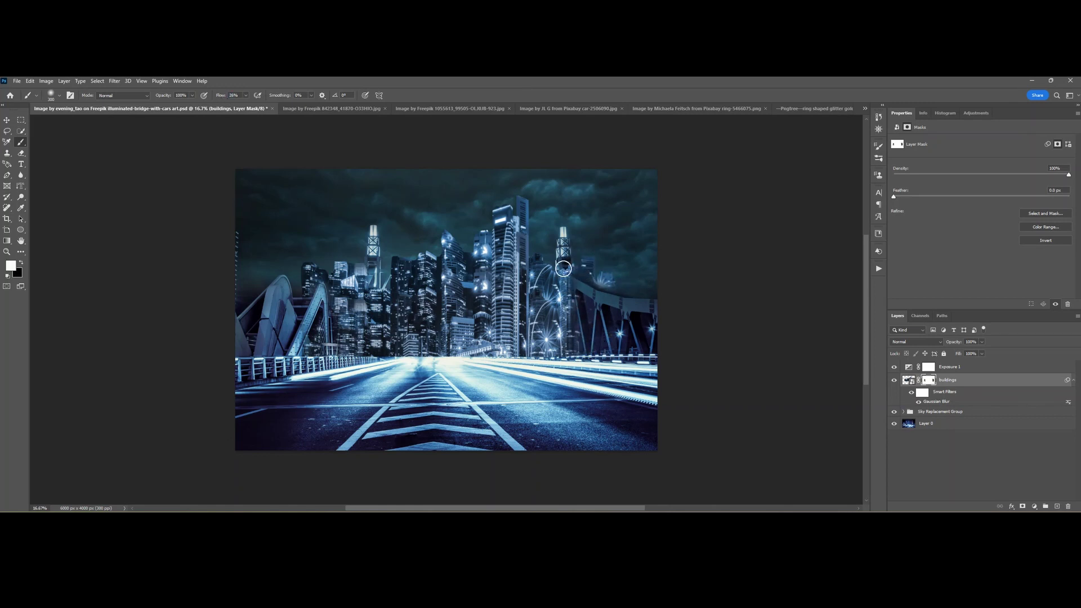
{"action": "key", "text": "x"}
Step: Group all the layers of the bridge scene together
{"action": "left_click", "coordinate": [1002, 370]}
{"action": "left_click", "coordinate": [995, 426], "text": "shift"}
{"action": "key", "text": "ctrl+g"}
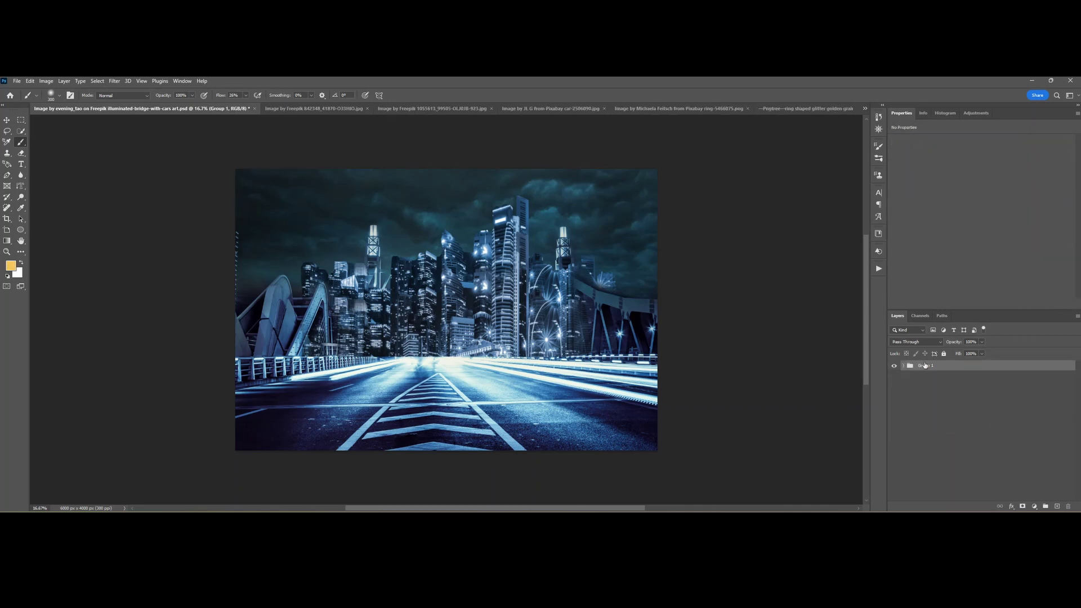
Step: In the watercolor spring image, paint sky over the "Watercolor Spring Landscape" title with the Clone Stamp
{"action": "left_click", "coordinate": [304, 109]}
{"action": "key", "text": "s"}
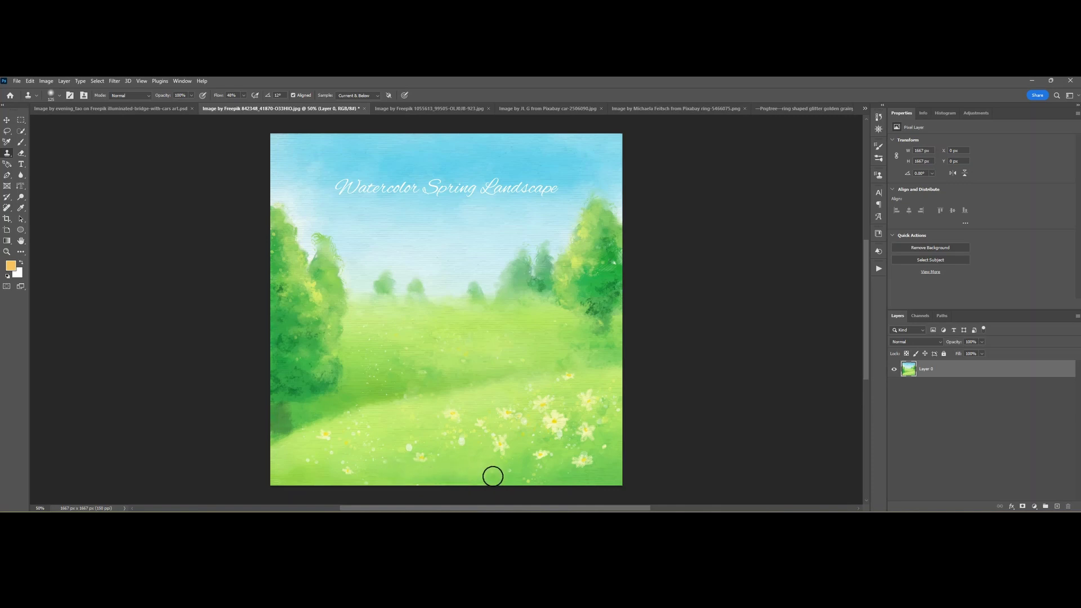
{"action": "mouse_move", "coordinate": [557, 172]}
{"action": "left_mouse_down"}
{"action": "mouse_move", "coordinate": [529, 190]}
{"action": "mouse_move", "coordinate": [401, 185]}
{"action": "left_mouse_up"}
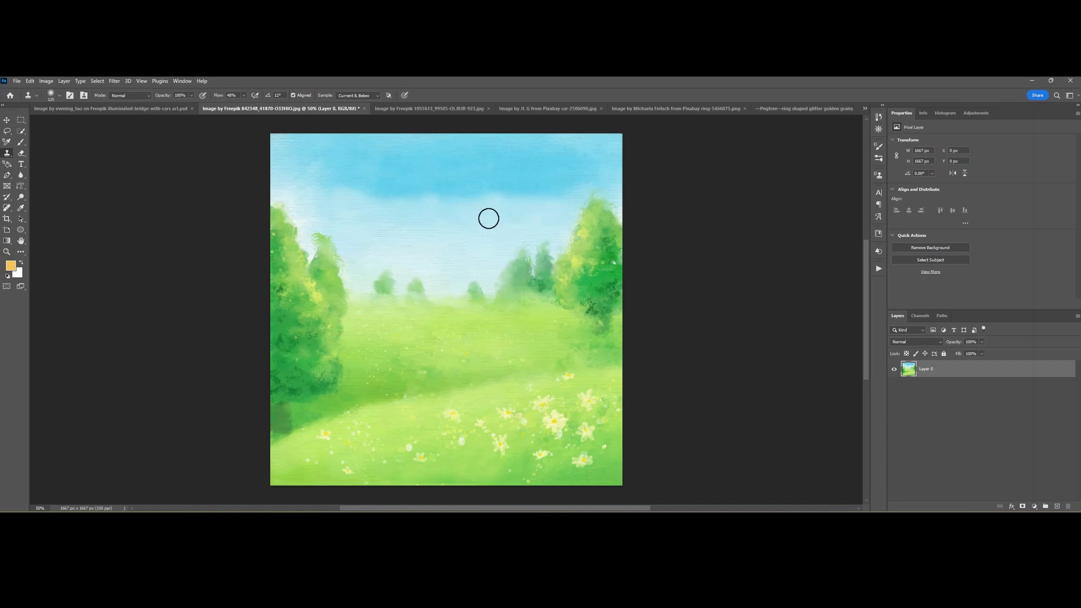
Step: In the autumn watercolor landscape, select the winding sand path with Quick Selection, copy it to a new layer and hide the original
{"action": "left_click", "coordinate": [429, 108]}
{"action": "key", "text": "w"}
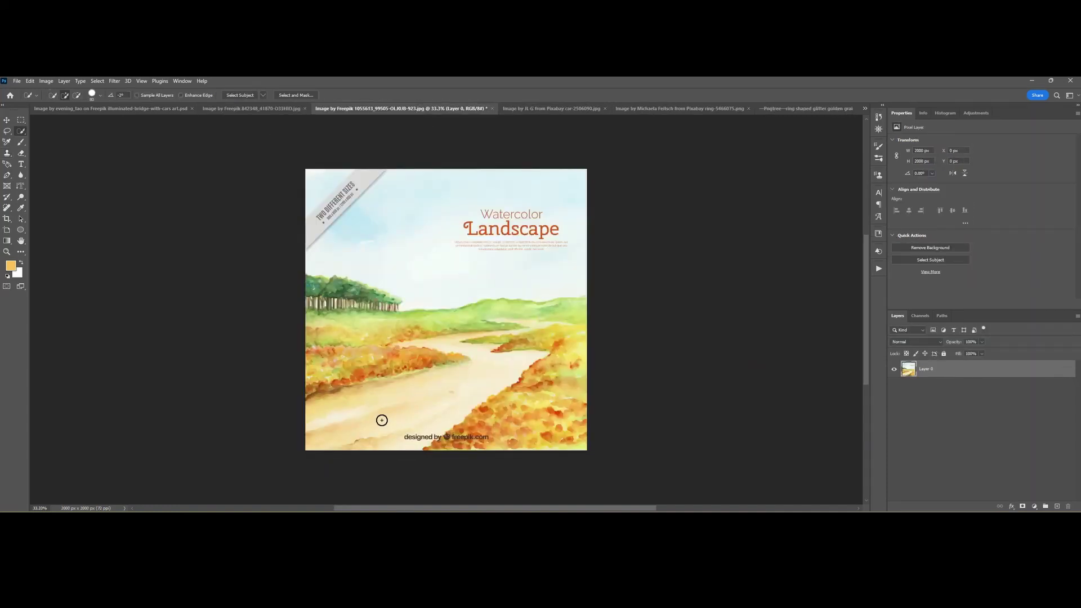
{"action": "mouse_move", "coordinate": [365, 393]}
{"action": "left_mouse_down"}
{"action": "mouse_move", "coordinate": [474, 361]}
{"action": "mouse_move", "coordinate": [444, 350]}
{"action": "mouse_move", "coordinate": [478, 335]}
{"action": "mouse_move", "coordinate": [547, 385]}
{"action": "mouse_move", "coordinate": [653, 376]}
{"action": "mouse_move", "coordinate": [741, 352]}
{"action": "mouse_move", "coordinate": [606, 340]}
{"action": "left_mouse_up"}
{"action": "key", "text": "ctrl+1"}
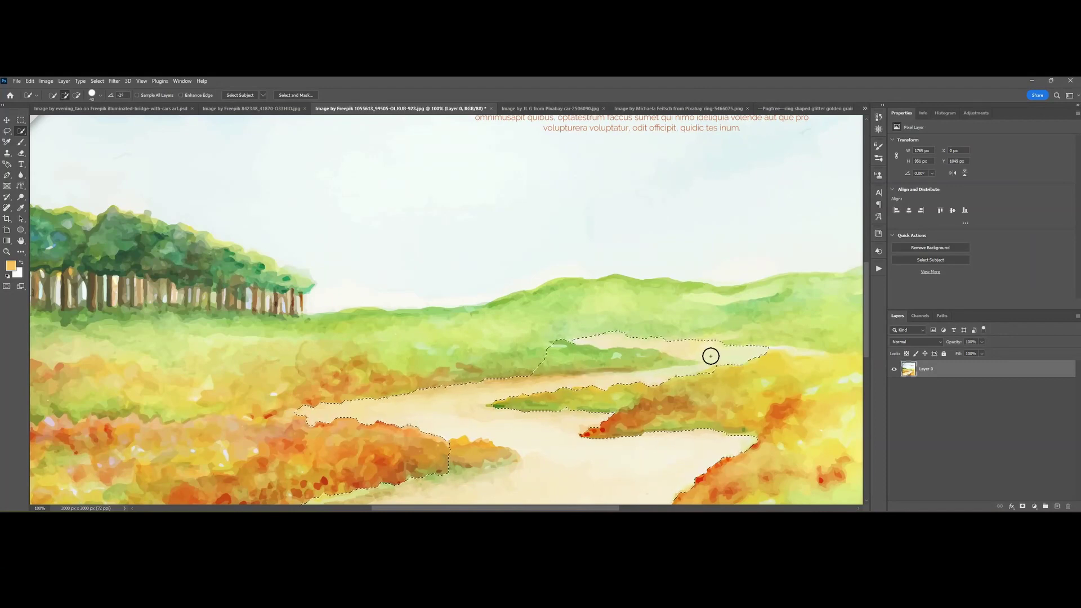
{"action": "mouse_move", "coordinate": [450, 465]}
{"action": "left_mouse_down"}
{"action": "mouse_move", "coordinate": [454, 451]}
{"action": "mouse_move", "coordinate": [476, 455]}
{"action": "left_mouse_up"}
{"action": "scroll", "coordinate": [555, 425], "scroll_direction": "down", "scroll_amount": 2}
{"action": "key", "text": "ctrl+minus"}
{"action": "key", "text": "ctrl+minus"}
{"action": "key", "text": "ctrl+minus"}
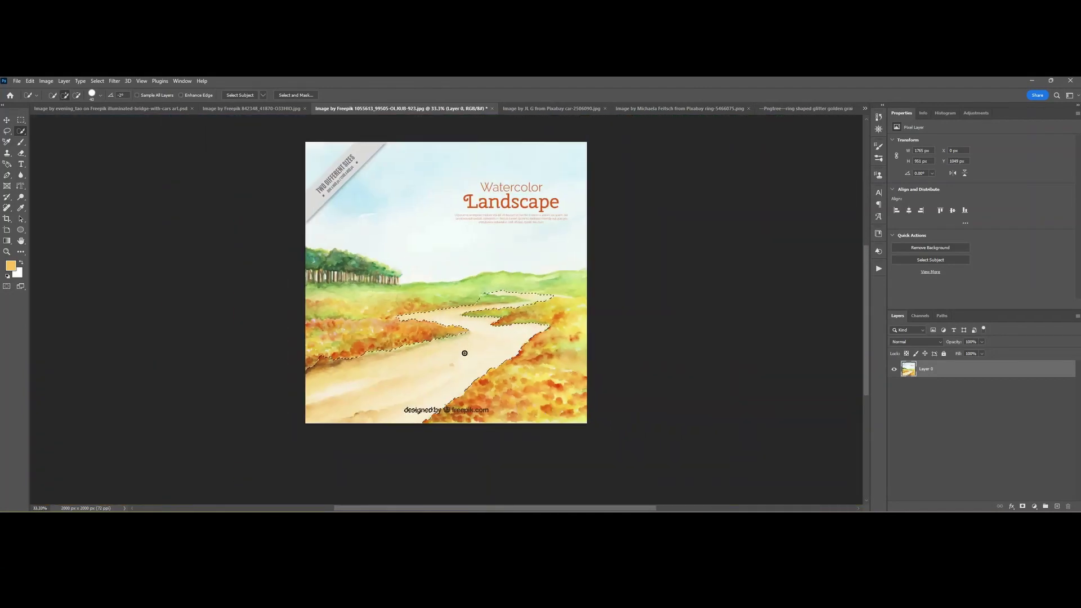
{"action": "key", "text": "ctrl+j"}
{"action": "left_click", "coordinate": [894, 387]}
Step: Clean up the lower part of the extracted path by cloning nearby sand texture over it with the Clone Stamp
{"action": "key", "text": "s"}
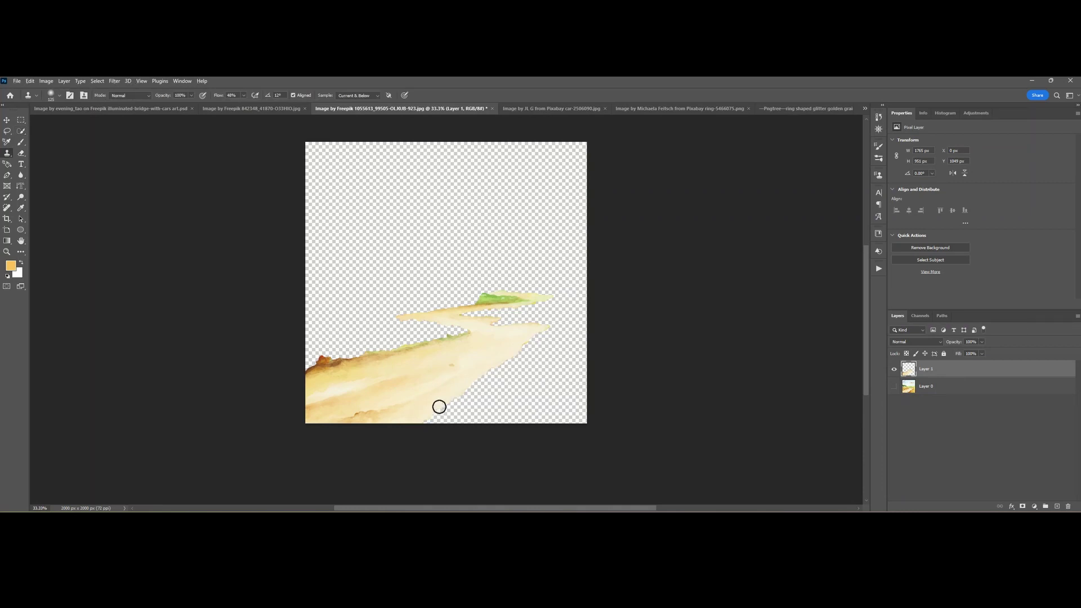
{"action": "key", "text": "ctrl+plus"}
{"action": "key", "text": "ctrl+plus"}
{"action": "key", "text": "ctrl+plus"}
{"action": "scroll", "coordinate": [457, 355], "scroll_direction": "down", "scroll_amount": 5}
{"action": "left_click", "coordinate": [476, 334], "text": "alt"}
{"action": "mouse_move", "coordinate": [426, 365]}
{"action": "left_mouse_down"}
{"action": "mouse_move", "coordinate": [396, 395]}
{"action": "mouse_move", "coordinate": [443, 351]}
{"action": "mouse_move", "coordinate": [381, 389]}
{"action": "left_mouse_up"}
{"action": "key", "text": "ctrl+minus"}
{"action": "key", "text": "ctrl+minus"}
{"action": "key", "text": "ctrl+minus"}
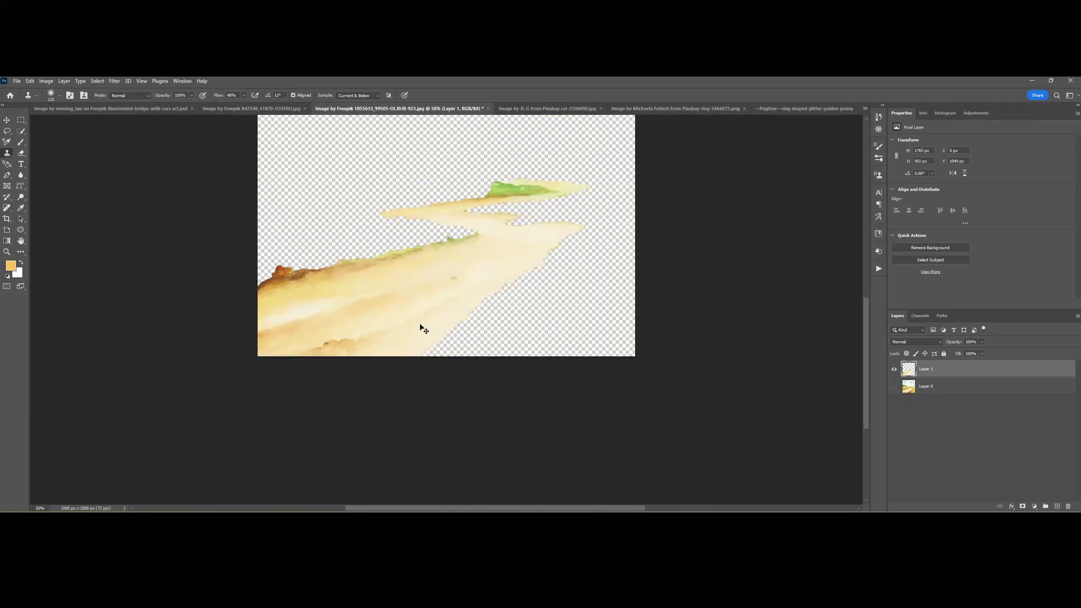
Step: Bring the extracted sand path into the watercolor spring image, scale it down and align it with the canvas's lower edge
{"action": "mouse_move", "coordinate": [934, 368]}
{"action": "left_mouse_down"}
{"action": "mouse_move", "coordinate": [377, 179]}
{"action": "mouse_move", "coordinate": [475, 354]}
{"action": "left_mouse_up"}
{"action": "key", "text": "ctrl+t"}
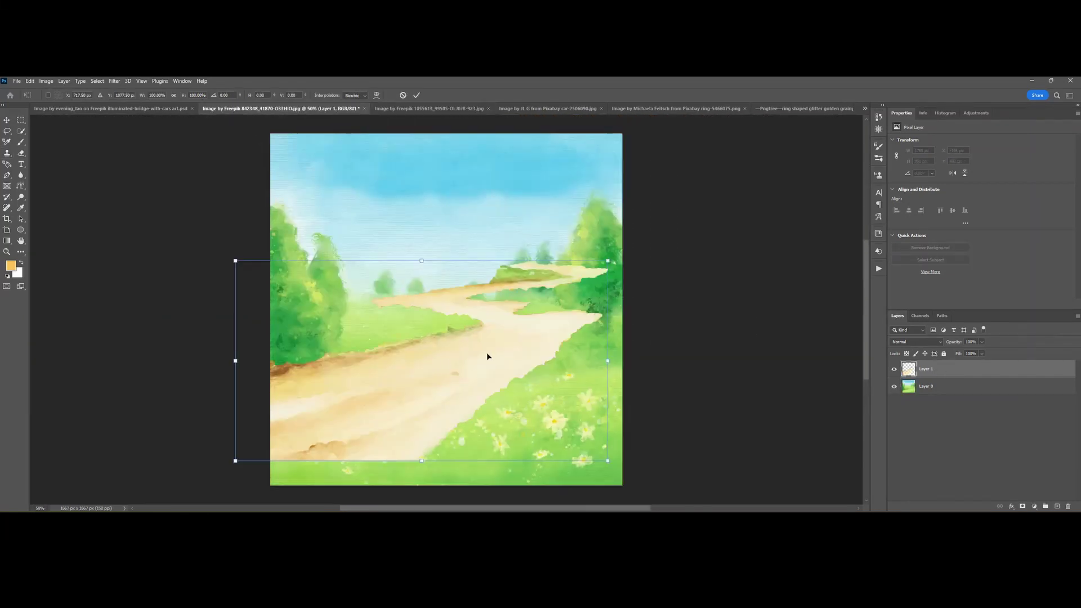
{"action": "left_click_drag", "start_coordinate": [607, 261], "coordinate": [571, 279]}
{"action": "left_click_drag", "start_coordinate": [499, 355], "coordinate": [520, 380]}
{"action": "key", "text": "Return"}
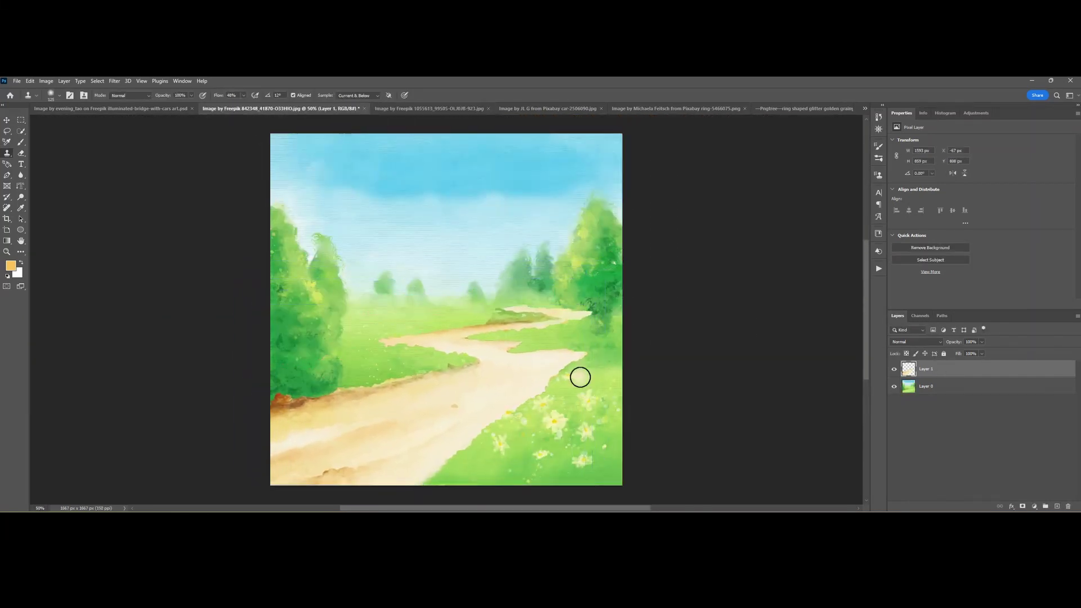
Step: Add a layer mask to the path layer and prepare the Brush for blending the path's edges into the grass
{"action": "left_click", "coordinate": [1022, 506]}
{"action": "key", "text": "d"}
{"action": "key", "text": "b"}
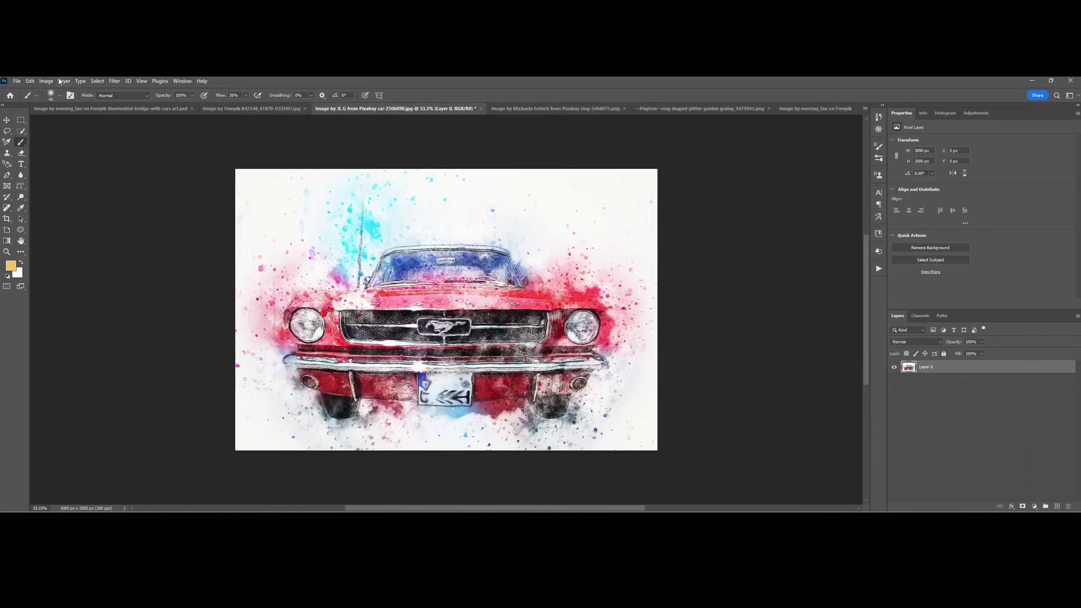
Step: In the watercolor car image, select the white background with Color Range and an increased fuzziness
{"action": "left_click", "coordinate": [98, 81]}
{"action": "left_click", "coordinate": [117, 163]}
{"action": "left_click", "coordinate": [254, 181]}
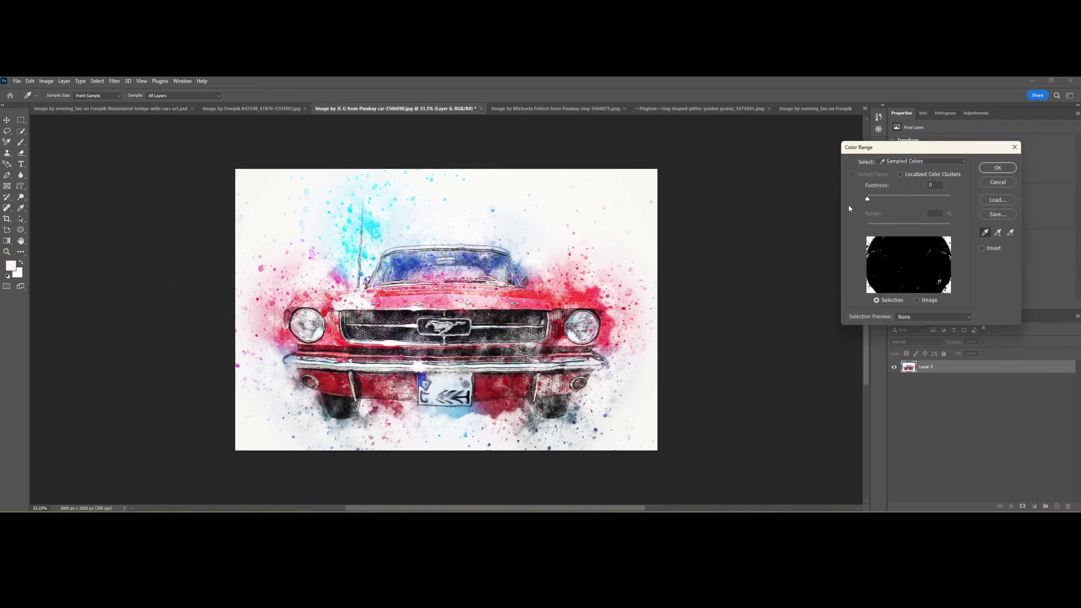
{"action": "left_click_drag", "start_coordinate": [867, 199], "coordinate": [894, 198]}
{"action": "left_click", "coordinate": [997, 168]}
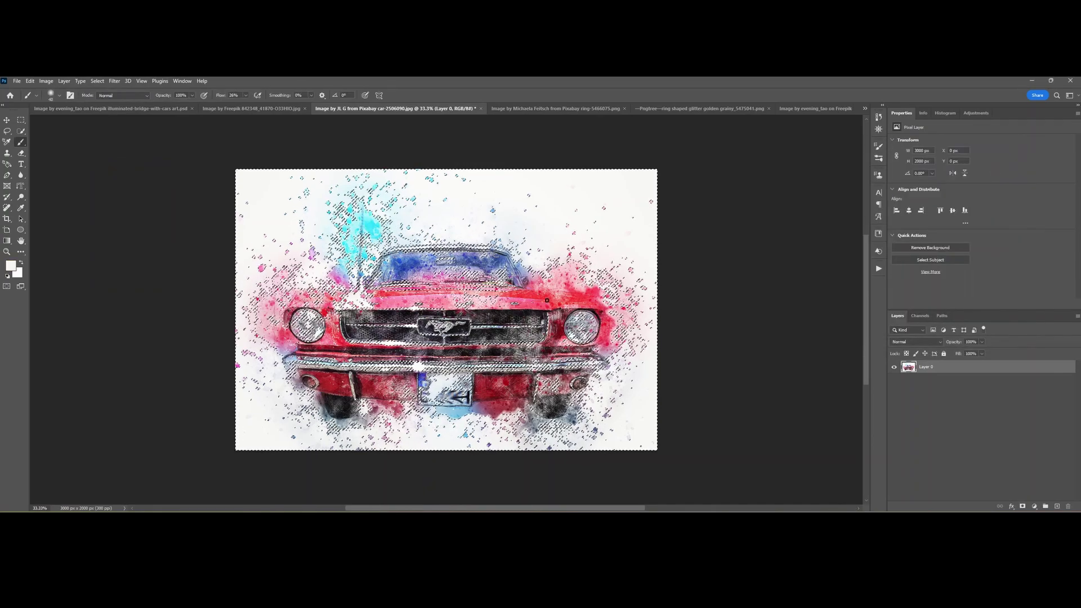
Step: Subtract the car's windshield, headlights, grille and bumper areas from the selection with Quick Selection and delete the white background
{"action": "key", "text": "w"}
{"action": "left_click_drag", "start_coordinate": [404, 280], "coordinate": [507, 296]}
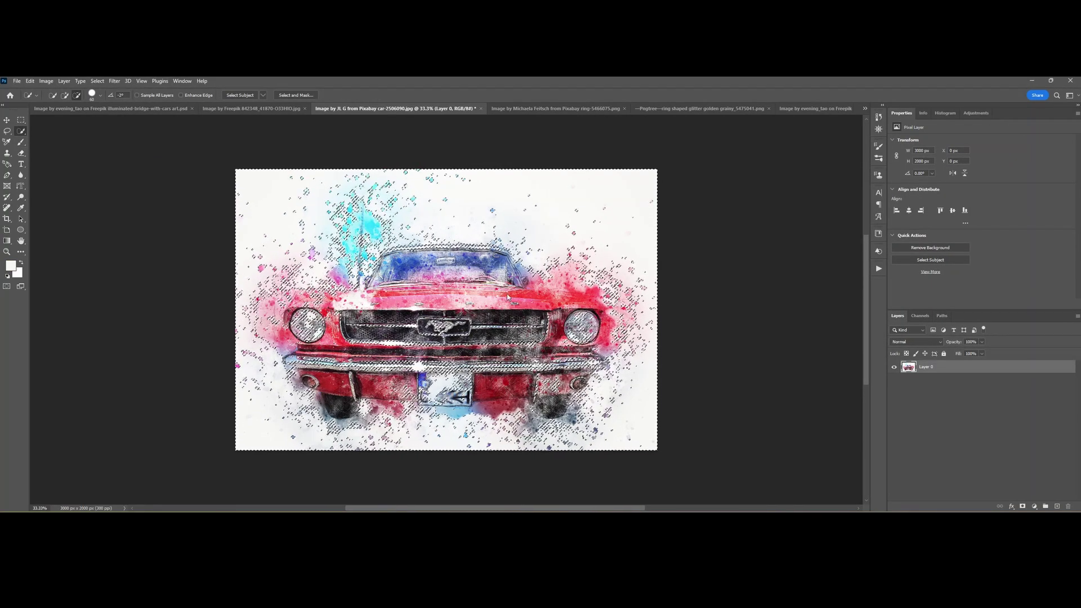
{"action": "left_click_drag", "start_coordinate": [395, 255], "coordinate": [487, 251]}
{"action": "left_click_drag", "start_coordinate": [302, 321], "coordinate": [313, 331]}
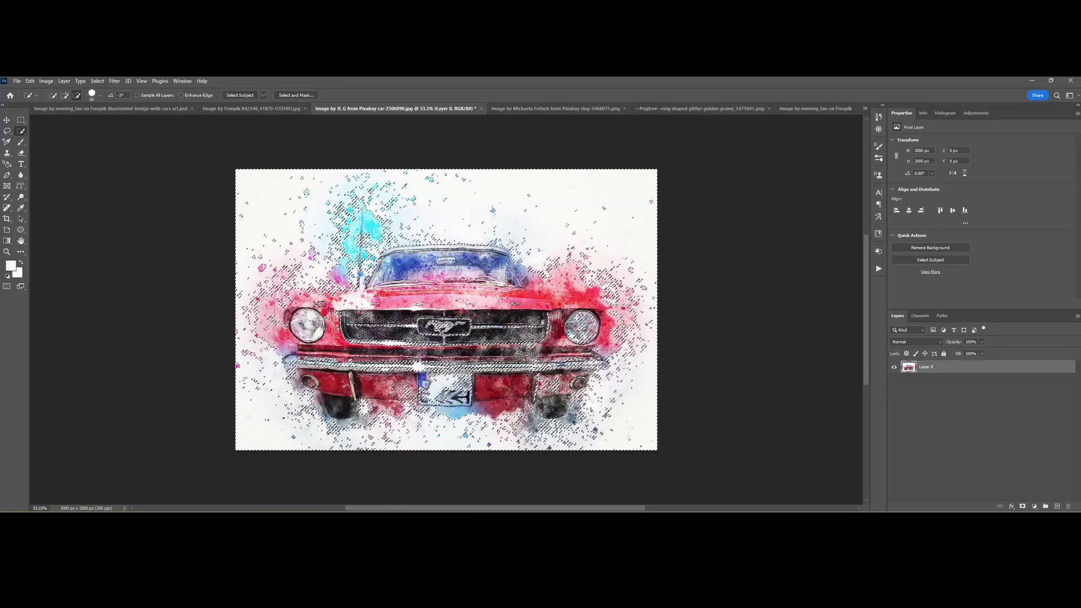
{"action": "left_click_drag", "start_coordinate": [496, 326], "coordinate": [582, 328]}
{"action": "mouse_move", "coordinate": [445, 369]}
{"action": "left_mouse_down"}
{"action": "mouse_move", "coordinate": [596, 364]}
{"action": "mouse_move", "coordinate": [561, 383]}
{"action": "left_mouse_up"}
{"action": "left_click_drag", "start_coordinate": [360, 382], "coordinate": [400, 392]}
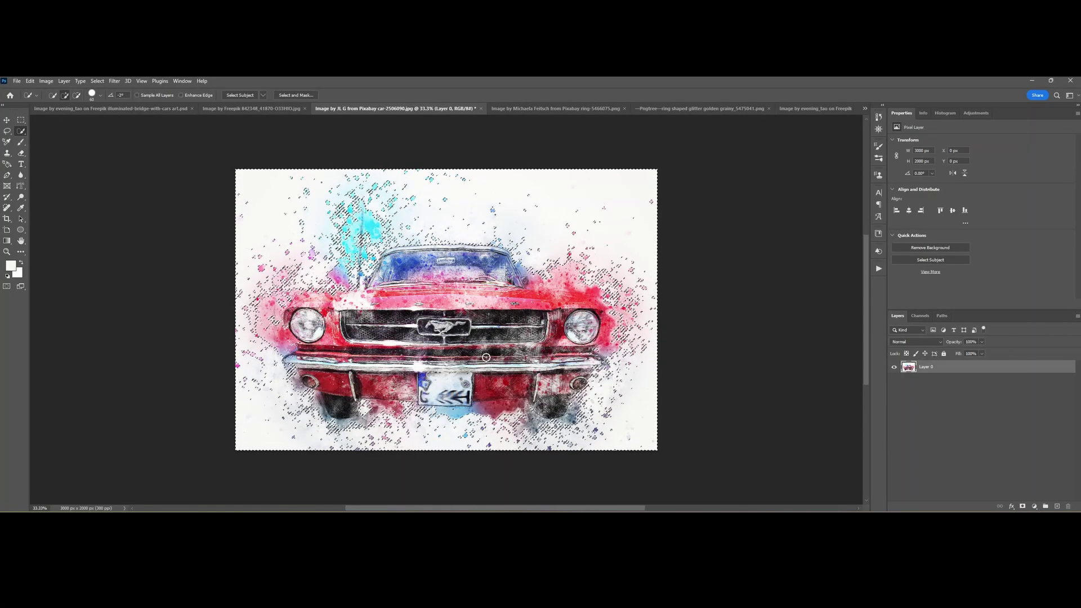
{"action": "key", "text": "Delete"}
{"action": "key", "text": "ctrl+d"}
Step: Bring the cut-out car into the spring landscape, scale it down and place it on the path in the lower foreground
{"action": "left_click_drag", "start_coordinate": [962, 363], "coordinate": [483, 273]}
{"action": "key", "text": "ctrl+t"}
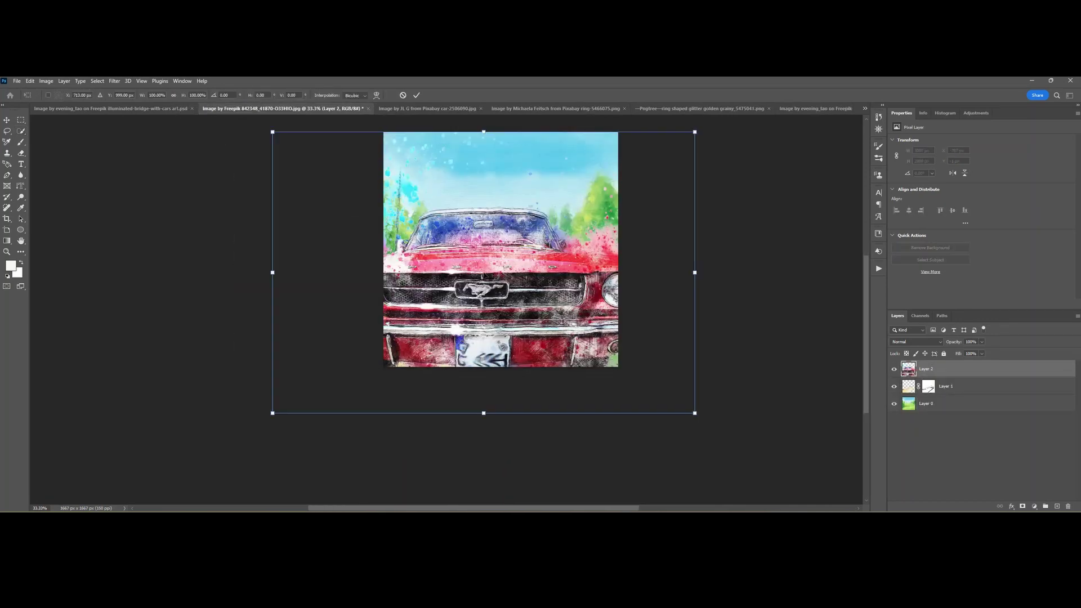
{"action": "left_click_drag", "start_coordinate": [694, 132], "coordinate": [523, 246]}
{"action": "left_click_drag", "start_coordinate": [446, 330], "coordinate": [550, 296]}
{"action": "left_click_drag", "start_coordinate": [626, 213], "coordinate": [576, 246]}
{"action": "left_click_drag", "start_coordinate": [520, 338], "coordinate": [539, 330]}
{"action": "key", "text": "Return"}
Step: Group the car, path and meadow layers and bring the group into the night bridge document
{"action": "left_click", "coordinate": [1000, 411], "text": "shift"}
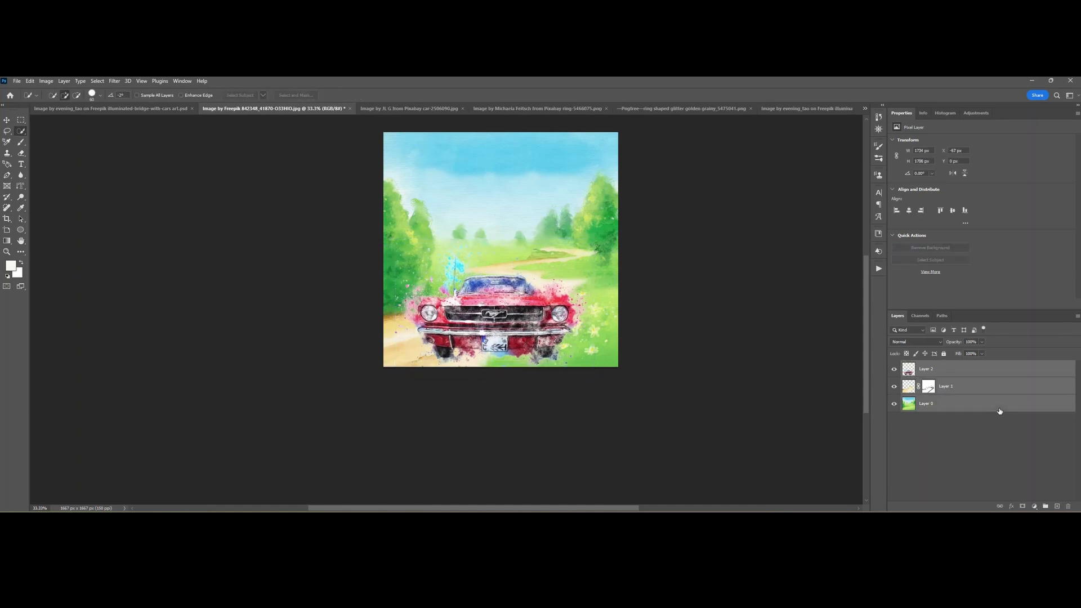
{"action": "key", "text": "ctrl+g"}
{"action": "left_click_drag", "start_coordinate": [1001, 373], "coordinate": [460, 334]}
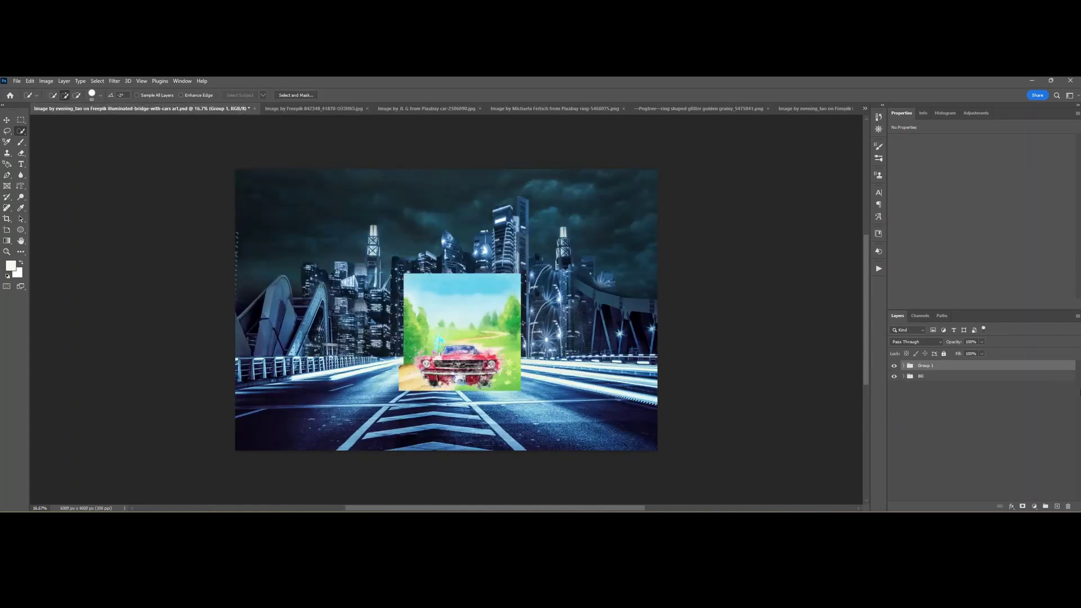
Step: Enlarge the landscape group and position it over the road slightly left of the bridge scene's center
{"action": "key", "text": "ctrl+t"}
{"action": "left_click_drag", "start_coordinate": [399, 273], "coordinate": [345, 220]}
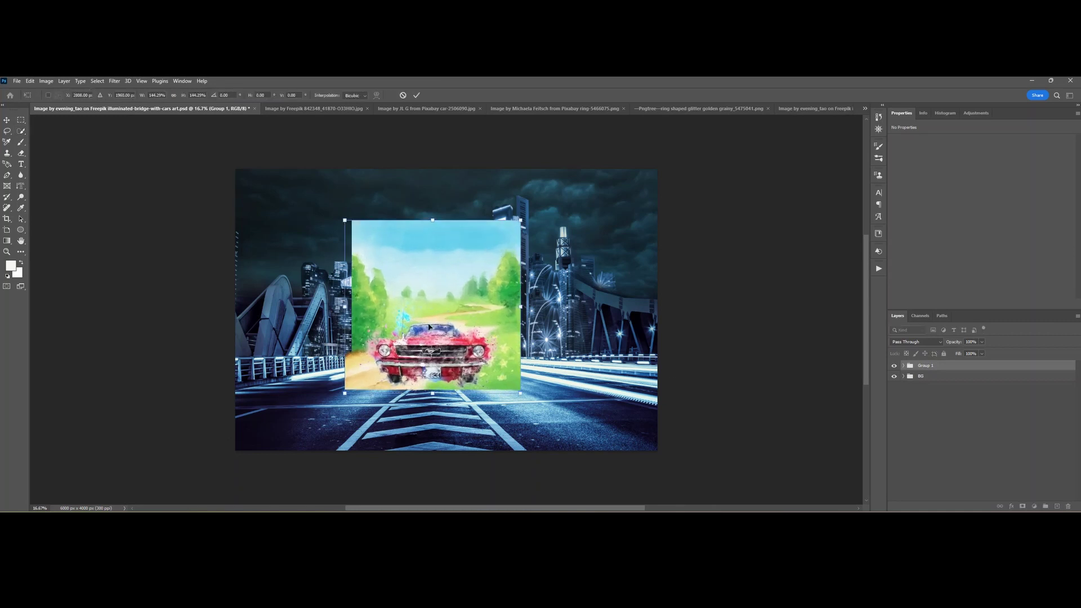
{"action": "left_click_drag", "start_coordinate": [405, 304], "coordinate": [392, 344]}
{"action": "left_click_drag", "start_coordinate": [332, 263], "coordinate": [289, 222]}
{"action": "left_click_drag", "start_coordinate": [426, 339], "coordinate": [451, 332]}
{"action": "left_click_drag", "start_coordinate": [311, 212], "coordinate": [294, 195]}
{"action": "key", "text": "Return"}
Step: Draw a circular selection around the car and meadow and mask the landscape group with it
{"action": "key", "text": "w"}
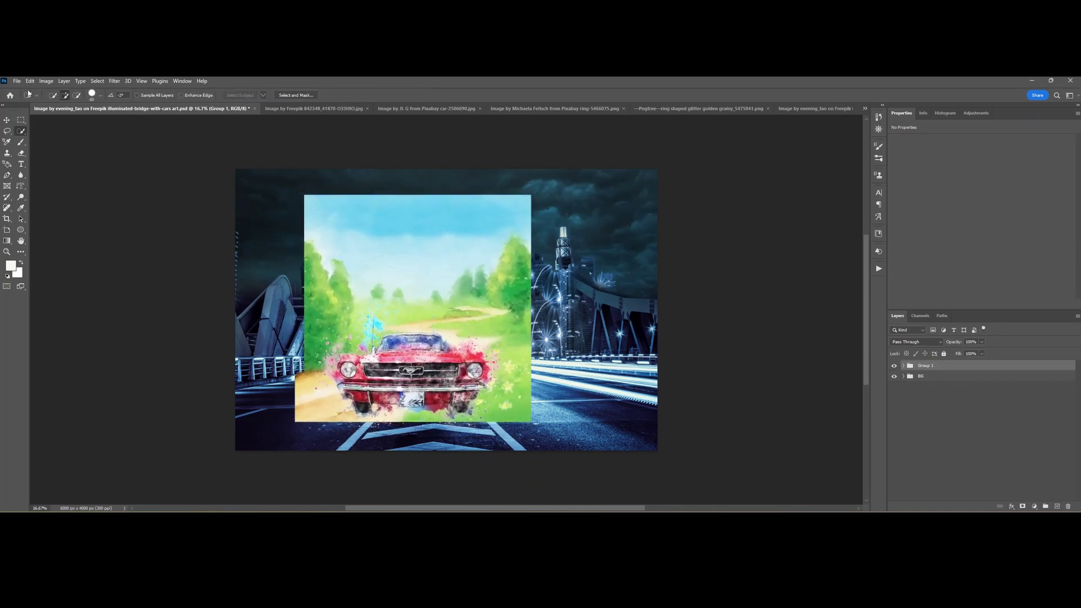
{"action": "right_click", "coordinate": [20, 120]}
{"action": "left_click", "coordinate": [56, 131]}
{"action": "left_click_drag", "start_coordinate": [316, 245], "coordinate": [549, 444]}
{"action": "left_click", "coordinate": [1022, 506]}
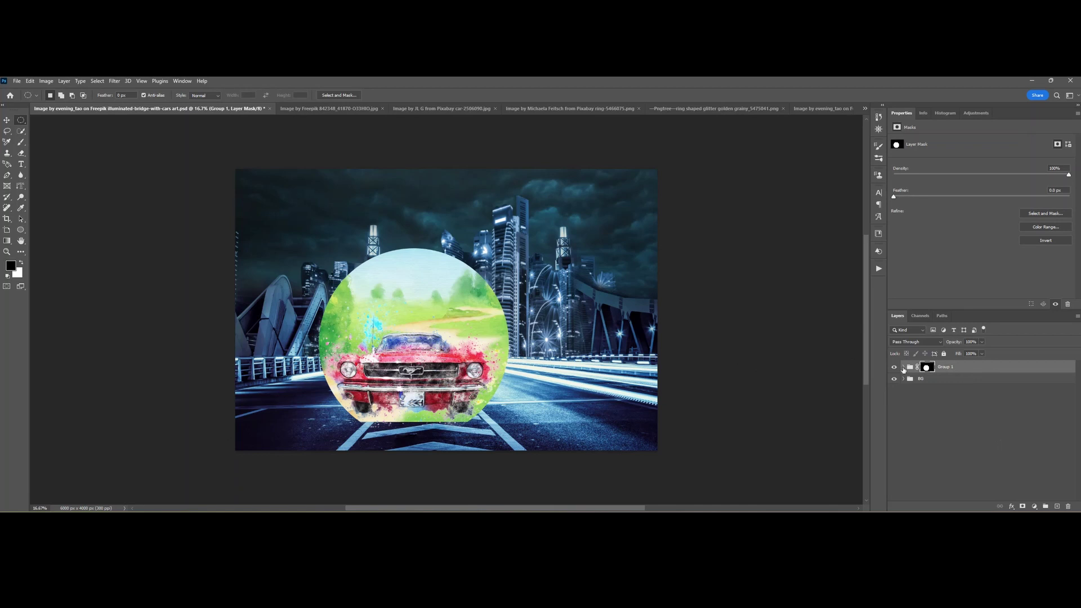
Step: Isolate the meadow layer with the group's mask disabled and extend the grass below its lower edge with the Clone Stamp
{"action": "left_click", "coordinate": [903, 367]}
{"action": "left_click", "coordinate": [894, 406], "text": "alt"}
{"action": "left_click", "coordinate": [927, 368], "text": "shift"}
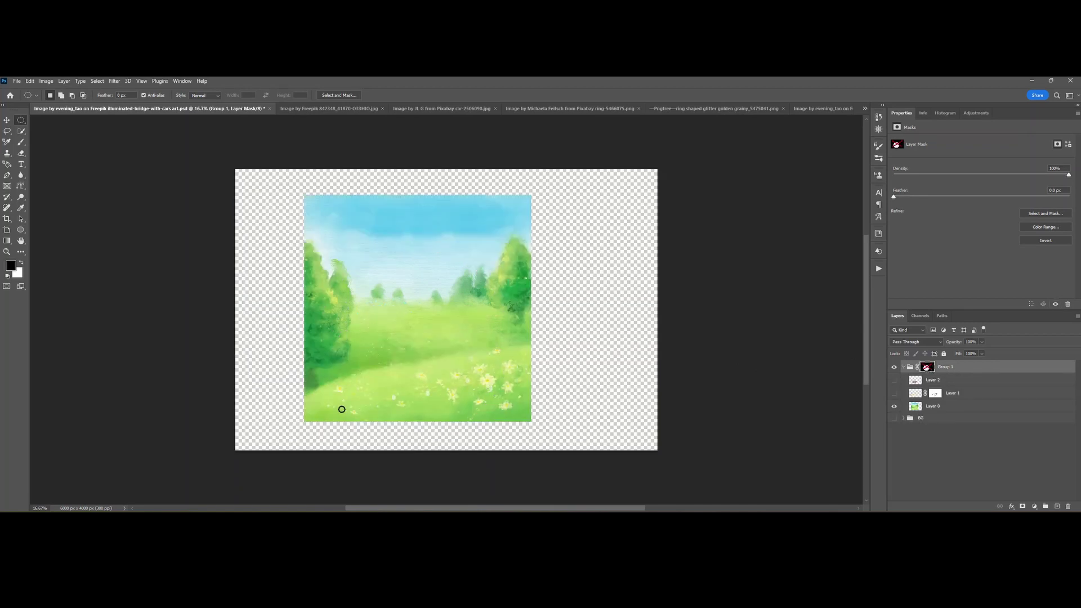
{"action": "key", "text": "s"}
{"action": "left_click", "coordinate": [915, 406]}
{"action": "left_click", "coordinate": [344, 407], "text": "alt"}
{"action": "mouse_move", "coordinate": [325, 424]}
{"action": "left_mouse_down"}
{"action": "mouse_move", "coordinate": [495, 437]}
{"action": "mouse_move", "coordinate": [448, 441]}
{"action": "mouse_move", "coordinate": [458, 440]}
{"action": "left_mouse_up"}
{"action": "left_click", "coordinate": [394, 419], "text": "alt"}
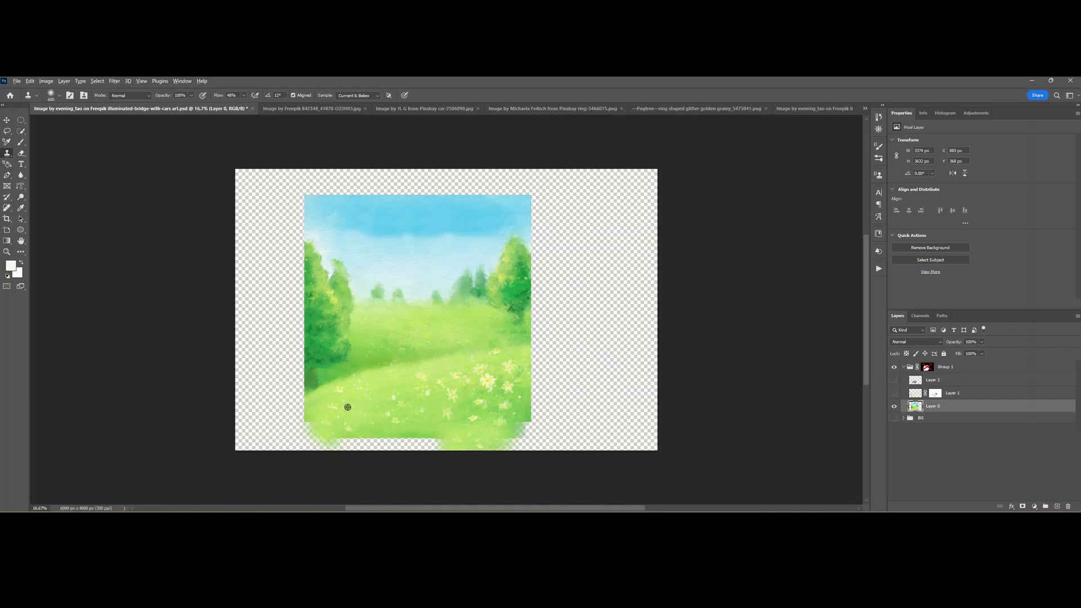
{"action": "left_click", "coordinate": [347, 408], "text": "alt"}
{"action": "left_click_drag", "start_coordinate": [354, 440], "coordinate": [515, 432]}
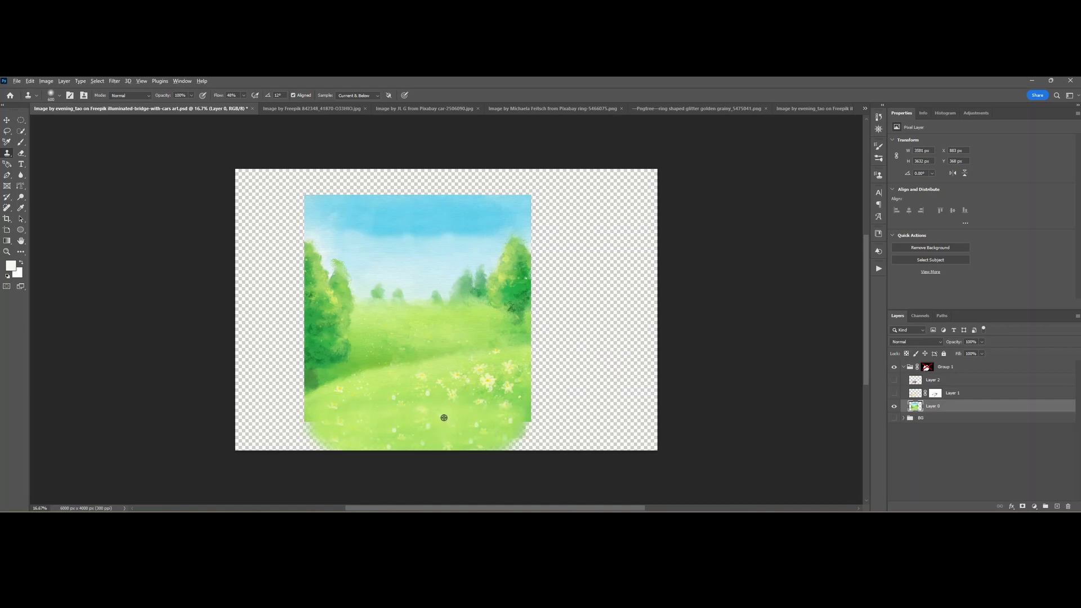
{"action": "left_click_drag", "start_coordinate": [339, 417], "coordinate": [318, 418]}
Step: Re-enable the group's circular mask, show the hidden layers and erase the stray paint outside the circle's lower-left edge
{"action": "left_click", "coordinate": [927, 367], "text": "shift"}
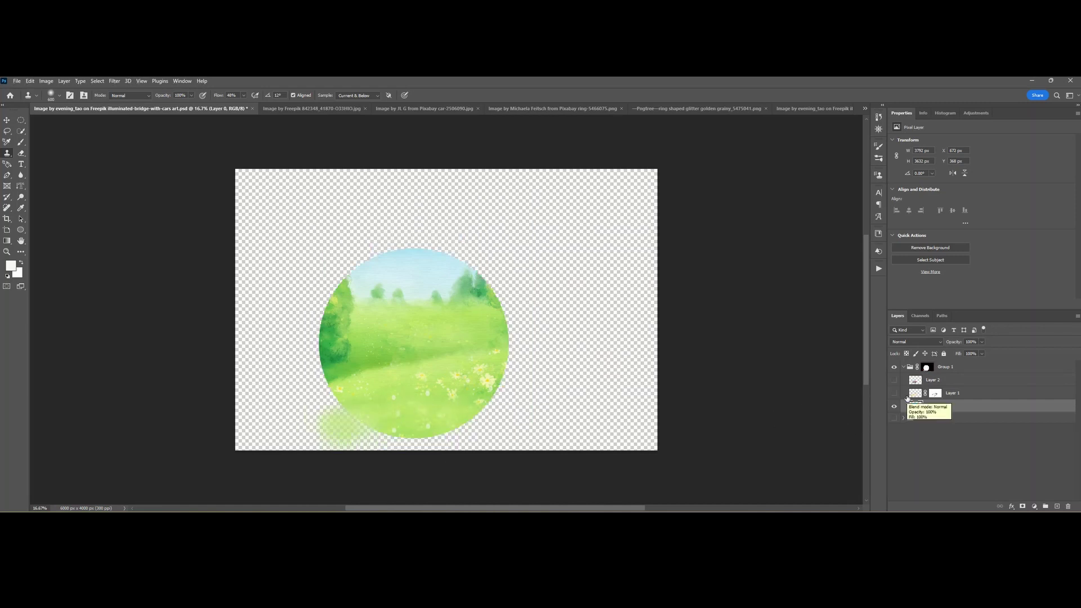
{"action": "left_click_drag", "start_coordinate": [894, 380], "coordinate": [894, 417]}
{"action": "key", "text": "e"}
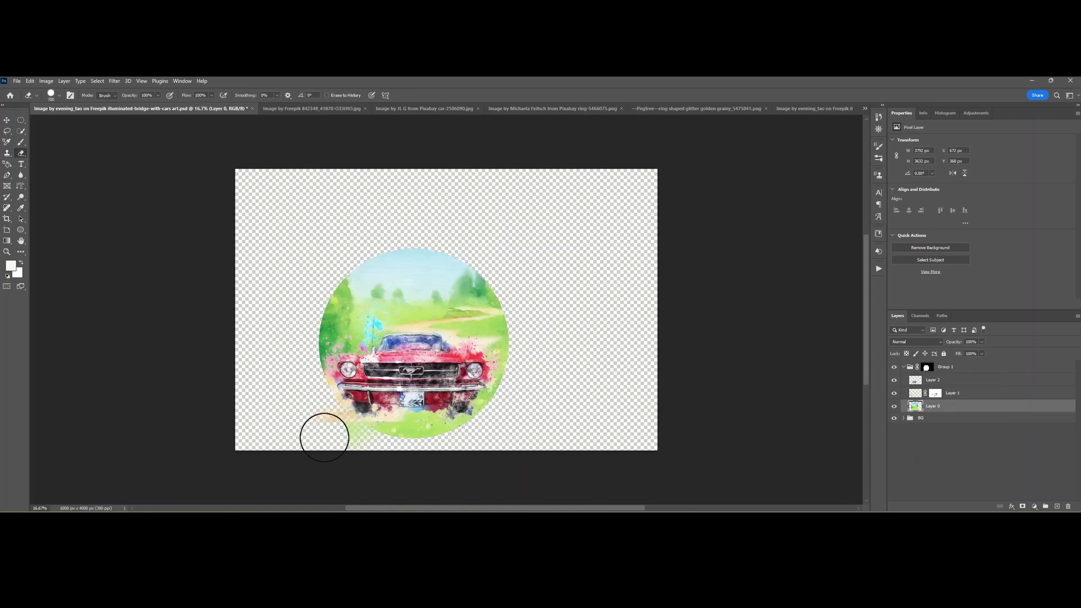
{"action": "left_click", "coordinate": [974, 394]}
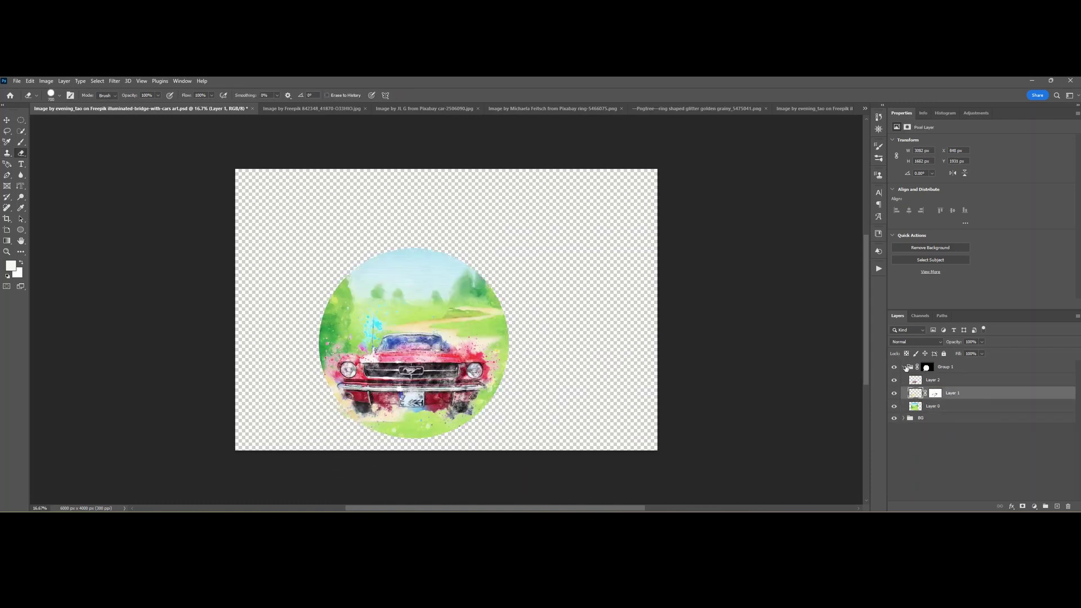
Step: Make all the layers inside the BG group visible again
{"action": "left_click", "coordinate": [903, 368]}
{"action": "left_click", "coordinate": [904, 379]}
{"action": "left_click_drag", "start_coordinate": [894, 390], "coordinate": [894, 447]}
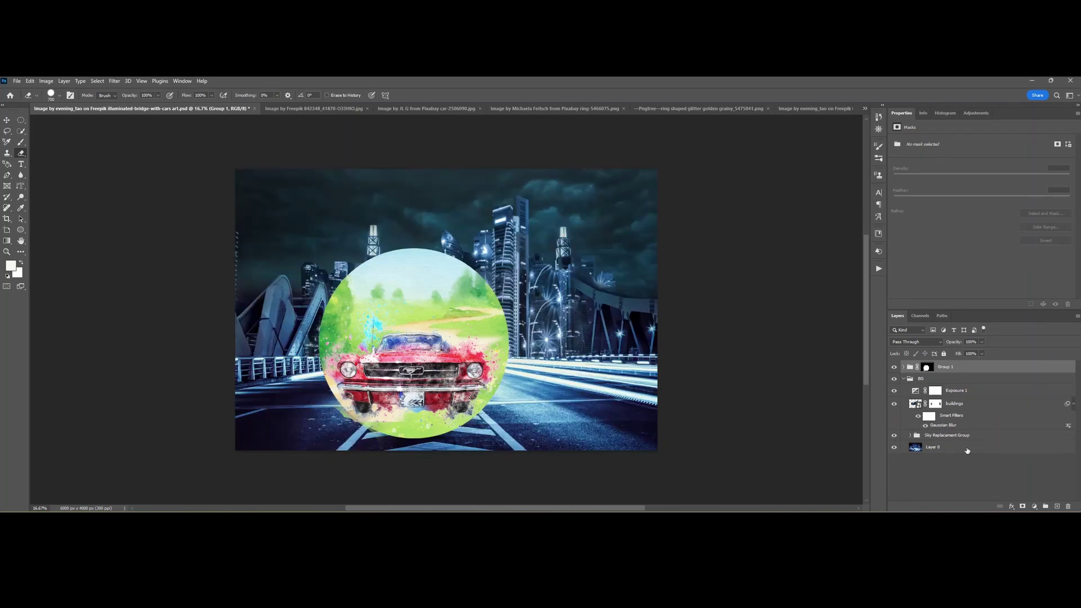
{"action": "key", "text": "b"}
Step: Rename the car layer "car" and move it out of the masked group to the top of the layer stack
{"action": "left_click", "coordinate": [904, 367]}
{"action": "left_click", "coordinate": [936, 380]}
{"action": "key", "text": "Return"}
{"action": "left_click_drag", "start_coordinate": [936, 381], "coordinate": [938, 361]}
Step: Enlarge the car and reposition it so it extends past the edges of the circular landscape
{"action": "key", "text": "ctrl+t"}
{"action": "left_click_drag", "start_coordinate": [509, 428], "coordinate": [532, 445]}
{"action": "mouse_move", "coordinate": [498, 411]}
{"action": "left_mouse_down"}
{"action": "mouse_move", "coordinate": [490, 402]}
{"action": "mouse_move", "coordinate": [543, 397]}
{"action": "left_mouse_up"}
{"action": "key", "text": "Return"}
{"action": "key", "text": "b"}
Step: Bring the orange splatter ring into the bridge scene and scale it up to frame the circular landscape
{"action": "left_click", "coordinate": [545, 109]}
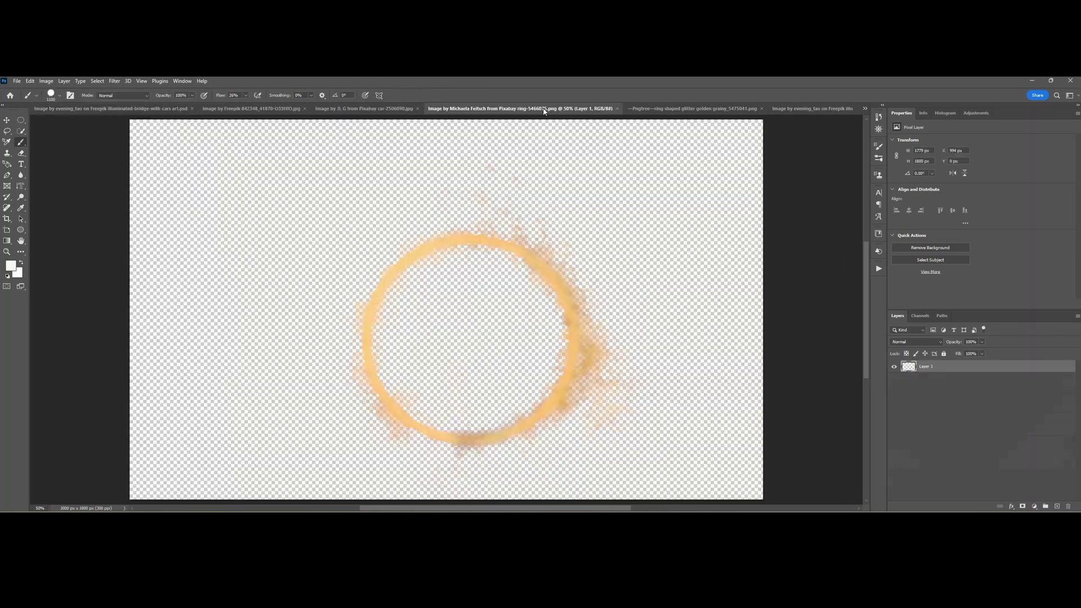
{"action": "left_click_drag", "start_coordinate": [968, 367], "coordinate": [438, 312]}
{"action": "key", "text": "ctrl+t"}
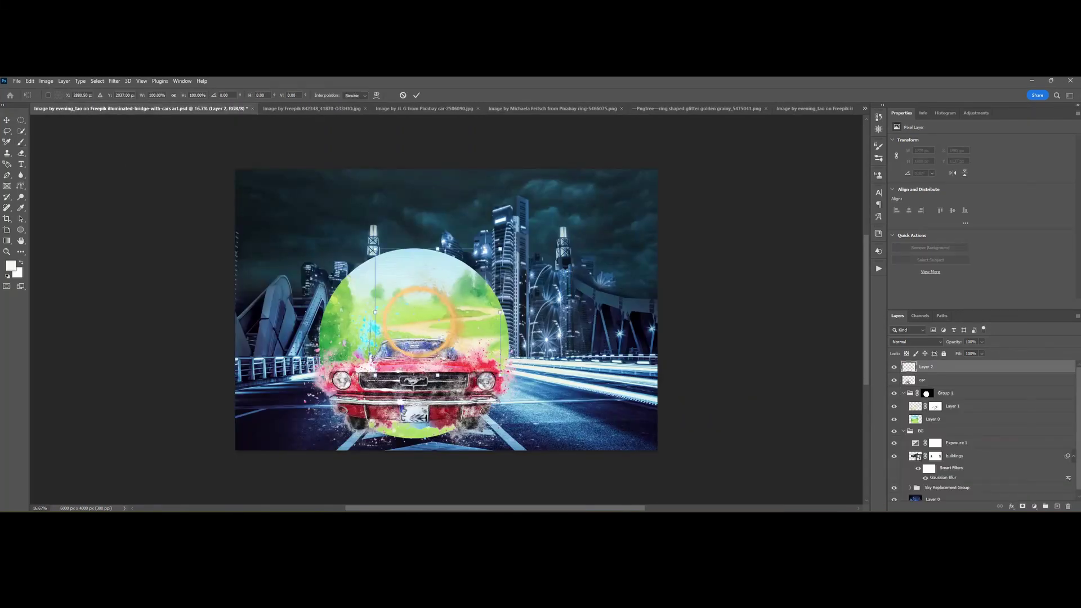
{"action": "left_click_drag", "start_coordinate": [376, 376], "coordinate": [144, 452]}
{"action": "left_click_drag", "start_coordinate": [351, 222], "coordinate": [494, 210]}
{"action": "scroll", "coordinate": [494, 210], "scroll_direction": "up", "scroll_amount": 2}
{"action": "left_click_drag", "start_coordinate": [643, 475], "coordinate": [634, 473]}
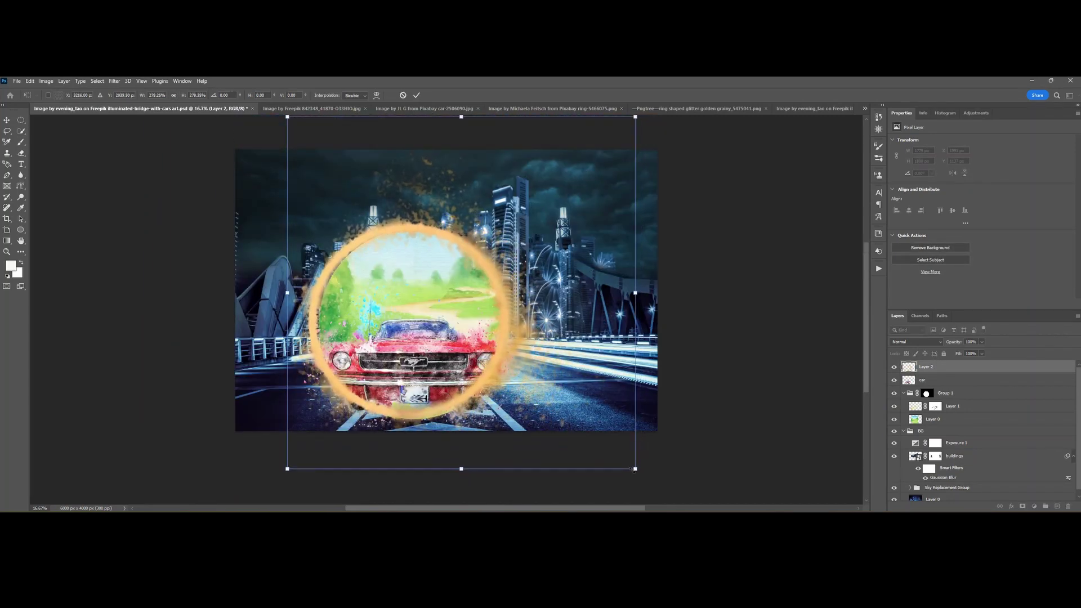
{"action": "key", "text": "Return"}
{"action": "key", "text": "b"}
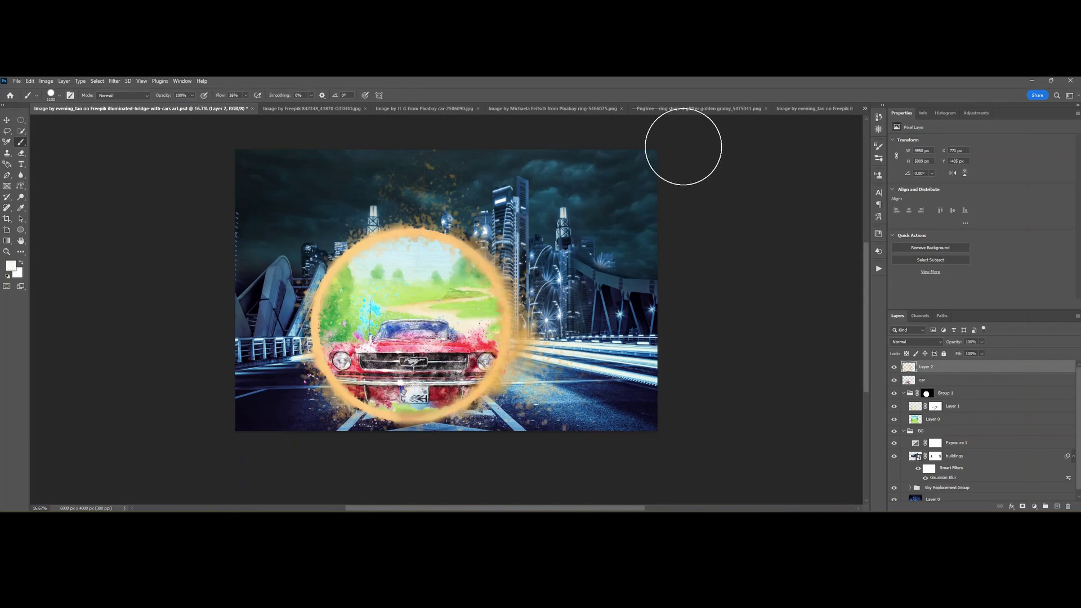
Step: Add the golden glitter ring to the bridge scene, flip it horizontally and scale it to match the orange ring
{"action": "left_click", "coordinate": [697, 108]}
{"action": "left_click_drag", "start_coordinate": [929, 367], "coordinate": [534, 313]}
{"action": "key", "text": "ctrl+t"}
{"action": "right_click", "coordinate": [424, 306]}
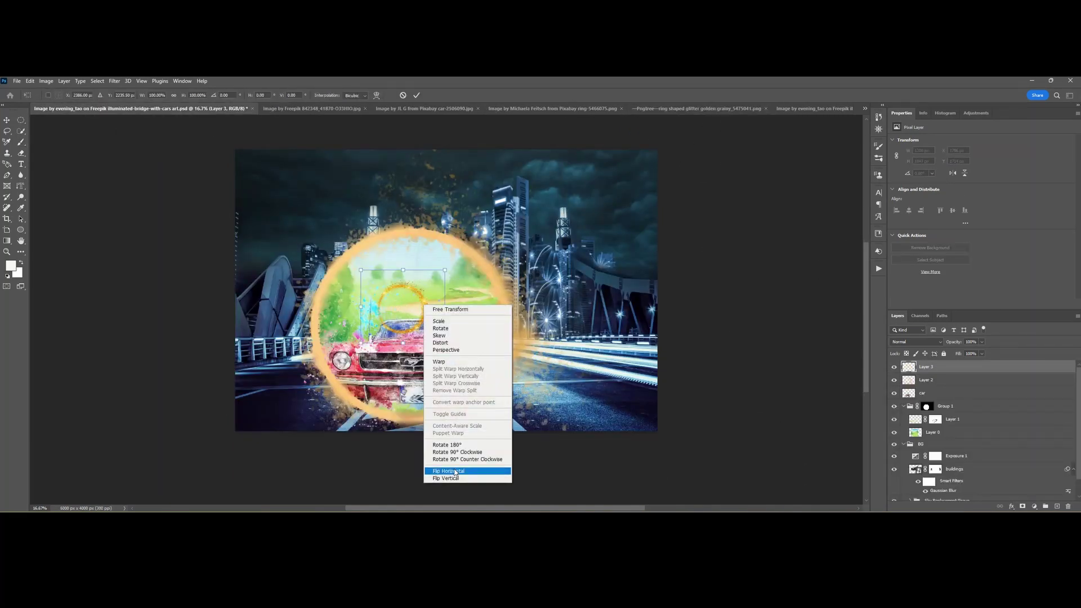
{"action": "left_click", "coordinate": [447, 470]}
{"action": "left_click_drag", "start_coordinate": [445, 343], "coordinate": [570, 452]}
{"action": "left_click_drag", "start_coordinate": [462, 254], "coordinate": [467, 268]}
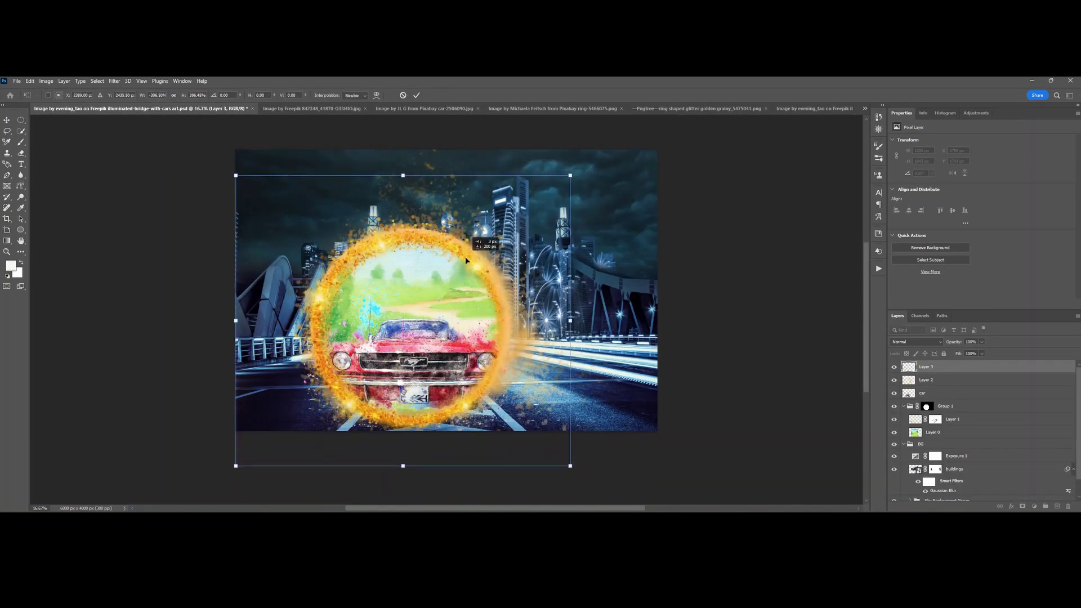
{"action": "key", "text": "Return"}
{"action": "key", "text": "b"}
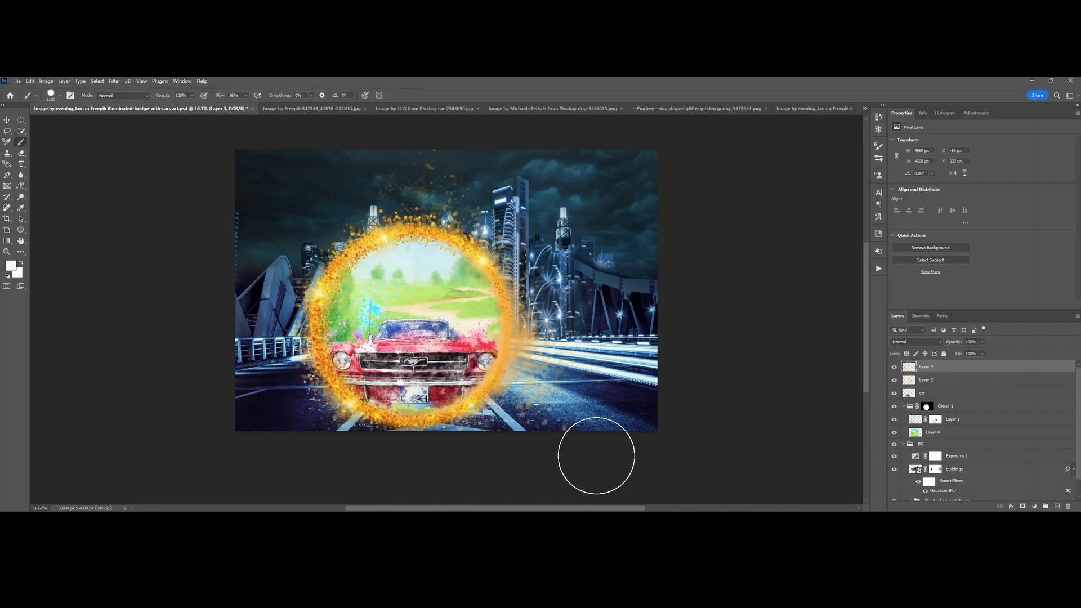
Step: Move the car layer above both rings, enlarge it to about 103% and nudge it left to center it in the portal
{"action": "left_click_drag", "start_coordinate": [929, 393], "coordinate": [958, 366]}
{"action": "key", "text": "ctrl+t"}
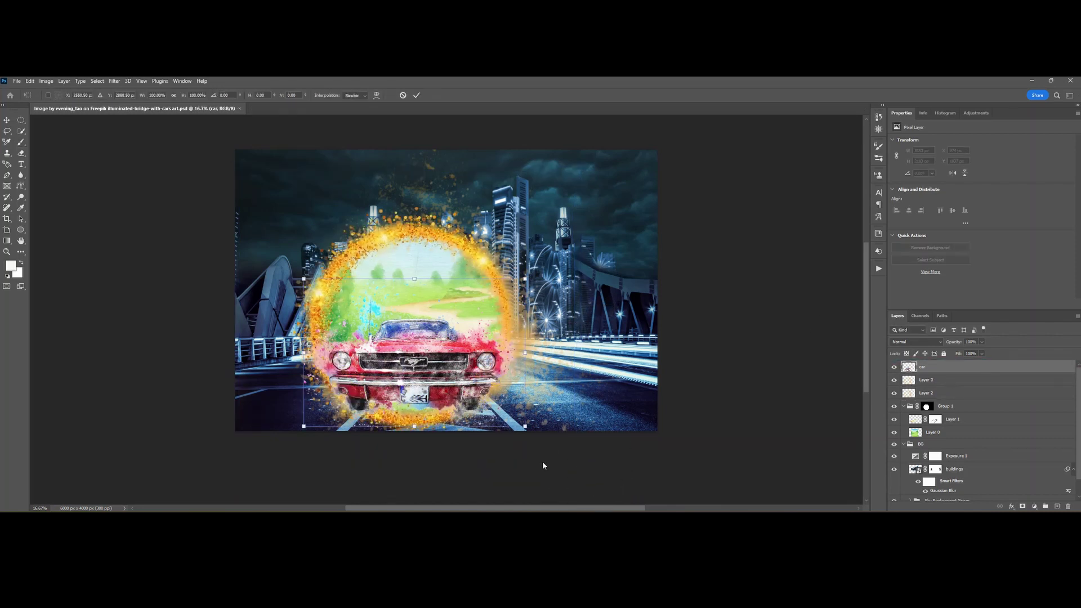
{"action": "left_click_drag", "start_coordinate": [527, 426], "coordinate": [534, 430]}
{"action": "key", "text": "Left"}
{"action": "key", "text": "Left"}
{"action": "key", "text": "Left"}
{"action": "key", "text": "Left"}
{"action": "key", "text": "Left"}
{"action": "key", "text": "Left"}
{"action": "key", "text": "Left"}
{"action": "key", "text": "Left"}
{"action": "key", "text": "Left"}
{"action": "key", "text": "Left"}
{"action": "key", "text": "Left"}
{"action": "key", "text": "Left"}
{"action": "key", "text": "Left"}
{"action": "key", "text": "Left"}
{"action": "key", "text": "Left"}
{"action": "key", "text": "Left"}
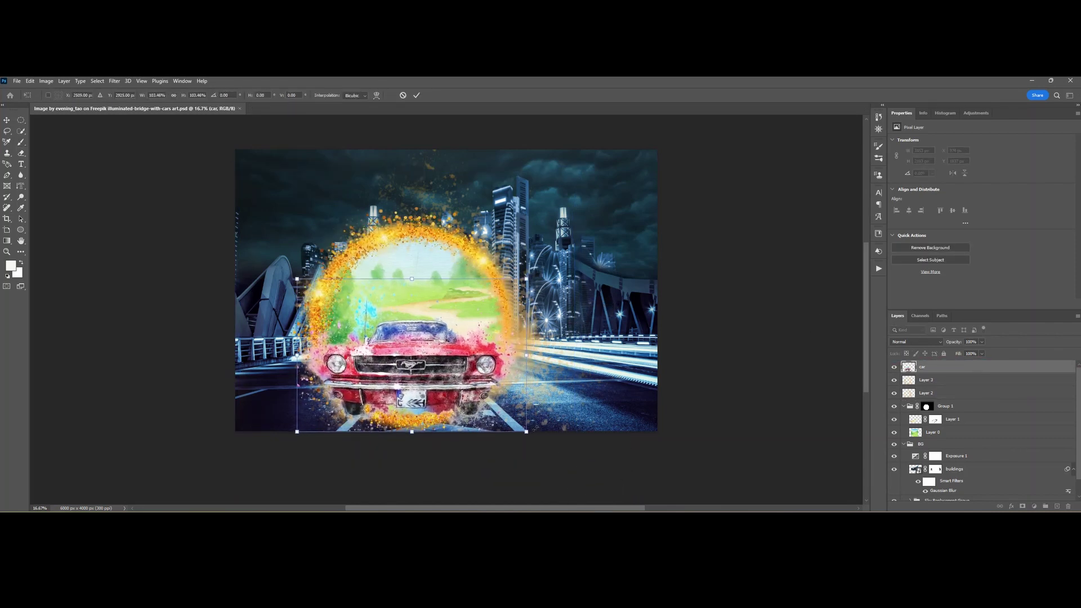
{"action": "key", "text": "Return"}
{"action": "key", "text": "b"}
Step: Convert the glitter ring and orange ring layers together into one smart object
{"action": "left_click", "coordinate": [956, 379]}
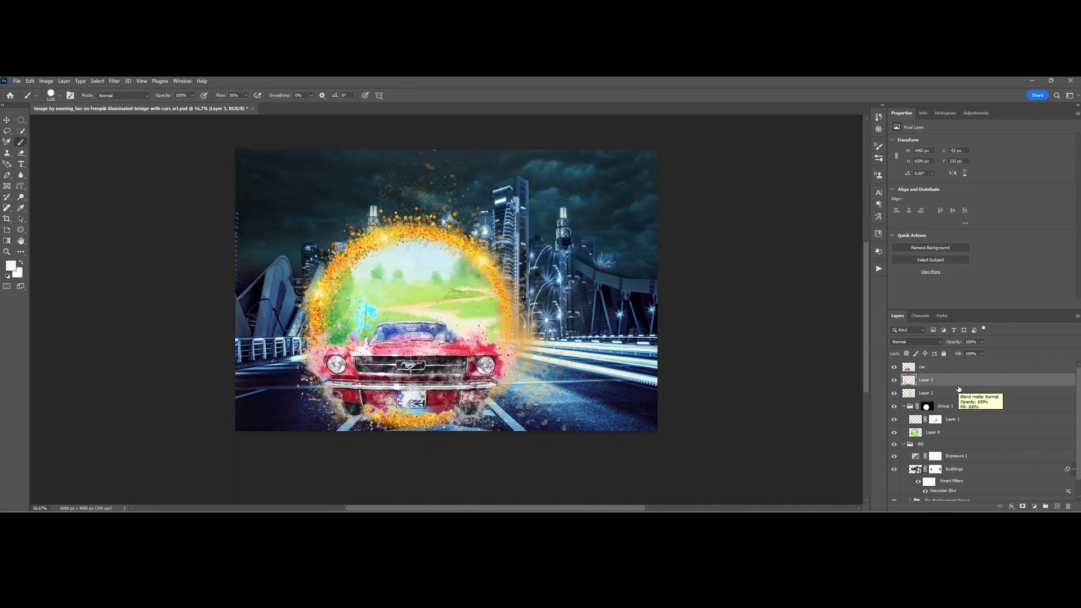
{"action": "left_click", "coordinate": [958, 393], "text": "shift"}
{"action": "right_click", "coordinate": [958, 393]}
{"action": "left_click", "coordinate": [1014, 278]}
Step: Push the lower part of the combined ring slightly upward with Liquify
{"action": "left_click", "coordinate": [114, 81]}
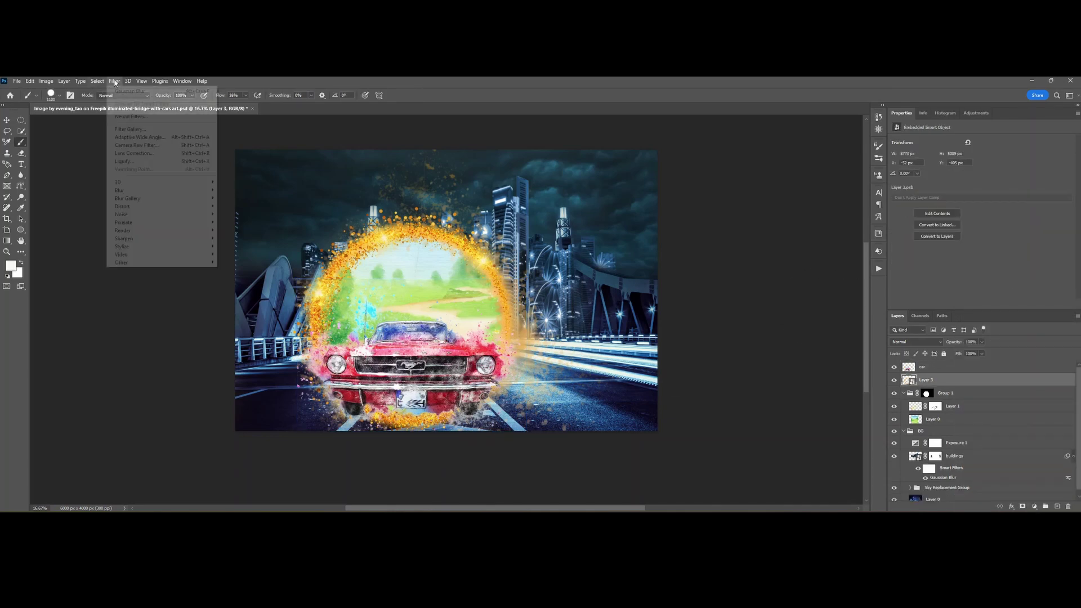
{"action": "left_click", "coordinate": [129, 164]}
{"action": "left_click_drag", "start_coordinate": [447, 474], "coordinate": [447, 466]}
{"action": "left_click", "coordinate": [836, 491]}
Step: Enlarge the car slightly from its upper-right corner
{"action": "left_click", "coordinate": [952, 367]}
{"action": "key", "text": "ctrl+t"}
{"action": "left_click_drag", "start_coordinate": [526, 274], "coordinate": [530, 271]}
{"action": "key", "text": "Return"}
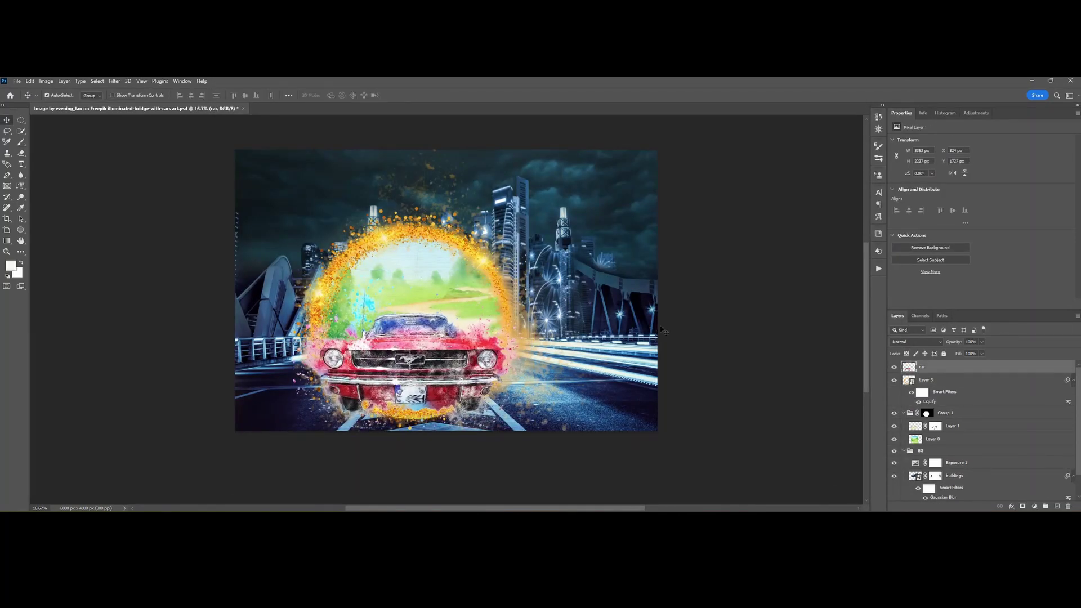
Step: Group the car, ring and landscape layers as "car" and collapse the BG group
{"action": "left_click", "coordinate": [950, 440], "text": "shift"}
{"action": "key", "text": "ctrl+g"}
{"action": "double_click", "coordinate": [925, 365]}
{"action": "type", "text": "car"}
{"action": "key", "text": "Return"}
{"action": "left_click", "coordinate": [904, 376]}
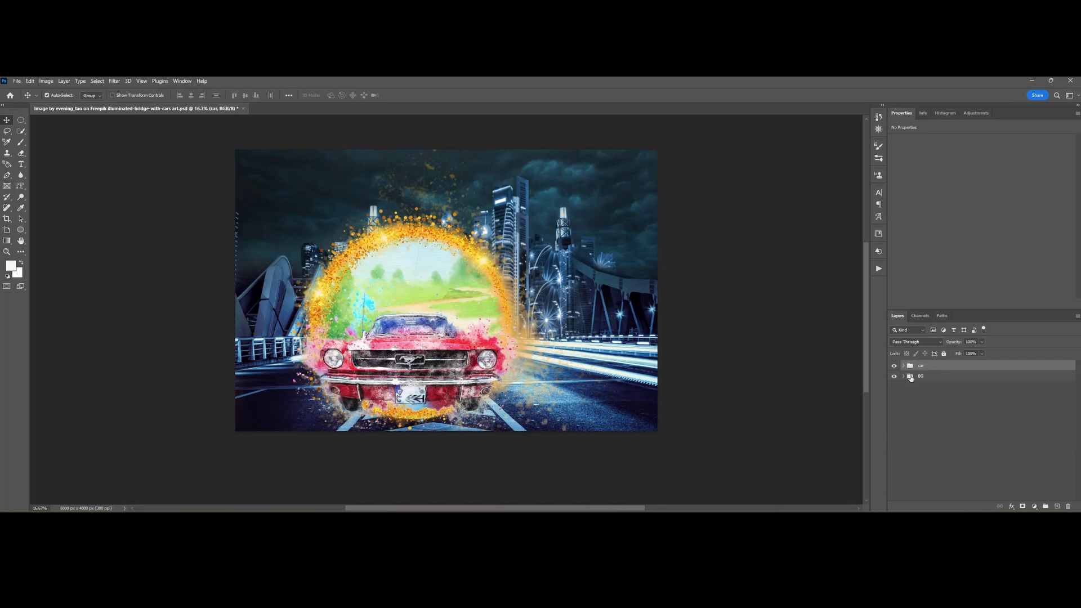
Step: Duplicate the car group, shrink the copy and place it on the road to the right of the large ring
{"action": "key", "text": "ctrl+j"}
{"action": "key", "text": "ctrl+t"}
{"action": "left_click_drag", "start_coordinate": [495, 338], "coordinate": [570, 338]}
{"action": "left_click_drag", "start_coordinate": [711, 121], "coordinate": [608, 210]}
{"action": "left_click_drag", "start_coordinate": [455, 401], "coordinate": [608, 366]}
{"action": "left_click_drag", "start_coordinate": [737, 182], "coordinate": [692, 219]}
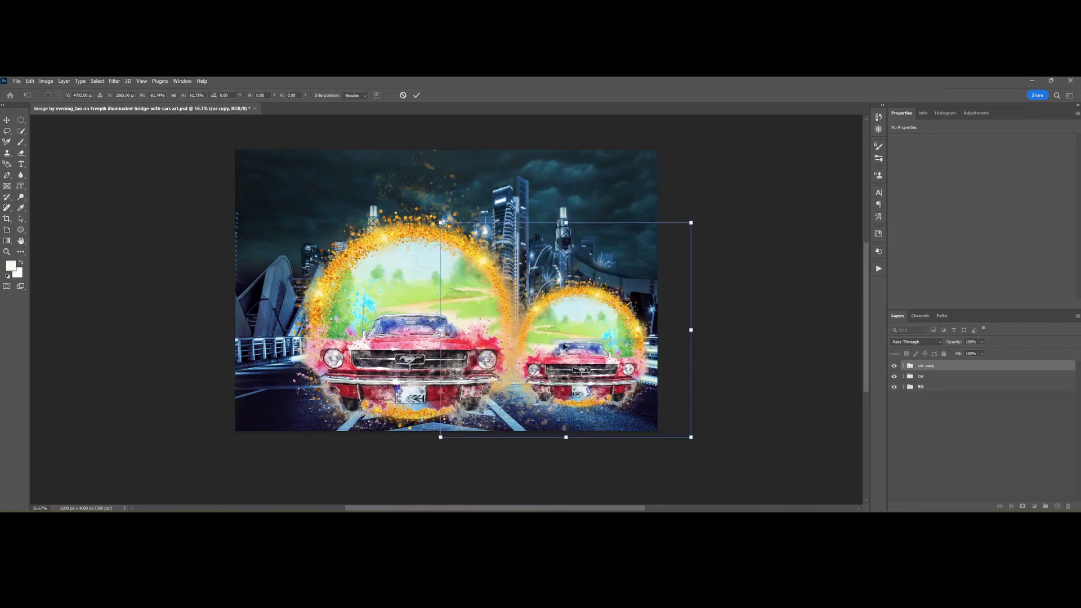
{"action": "left_click_drag", "start_coordinate": [563, 346], "coordinate": [569, 305]}
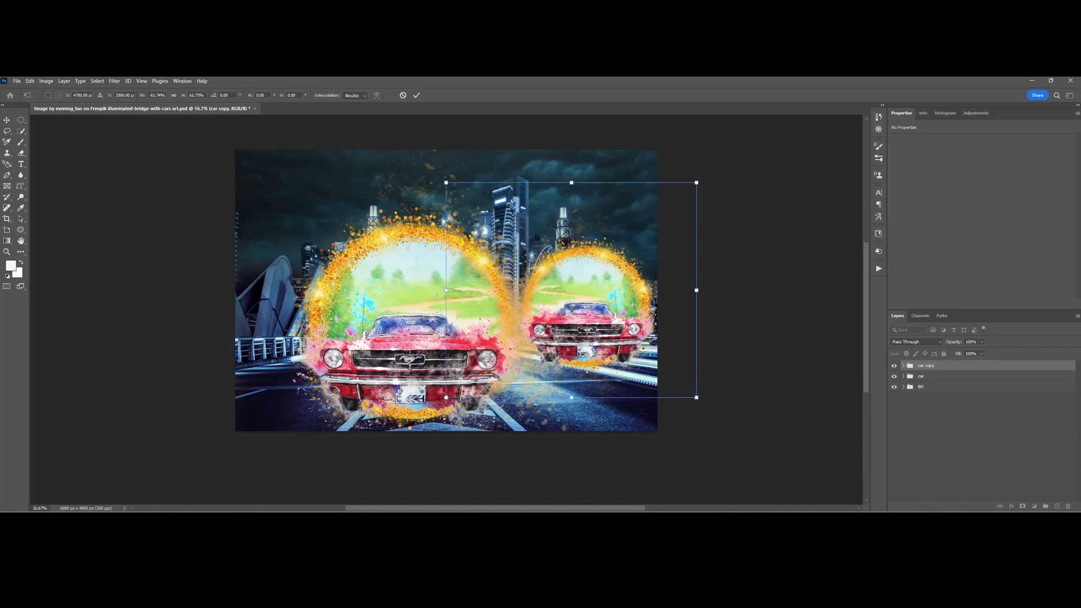
{"action": "left_click_drag", "start_coordinate": [706, 174], "coordinate": [670, 192]}
{"action": "mouse_move", "coordinate": [594, 340]}
{"action": "left_mouse_down"}
{"action": "mouse_move", "coordinate": [600, 349]}
{"action": "mouse_move", "coordinate": [575, 344]}
{"action": "mouse_move", "coordinate": [586, 347]}
{"action": "left_mouse_up"}
Step: Distort the corners of the car copy group so the smaller car and ring slant in perspective along the road
{"action": "right_click", "coordinate": [618, 311]}
{"action": "left_click", "coordinate": [637, 350]}
{"action": "left_click_drag", "start_coordinate": [676, 397], "coordinate": [651, 379]}
{"action": "left_click_drag", "start_coordinate": [662, 199], "coordinate": [642, 216]}
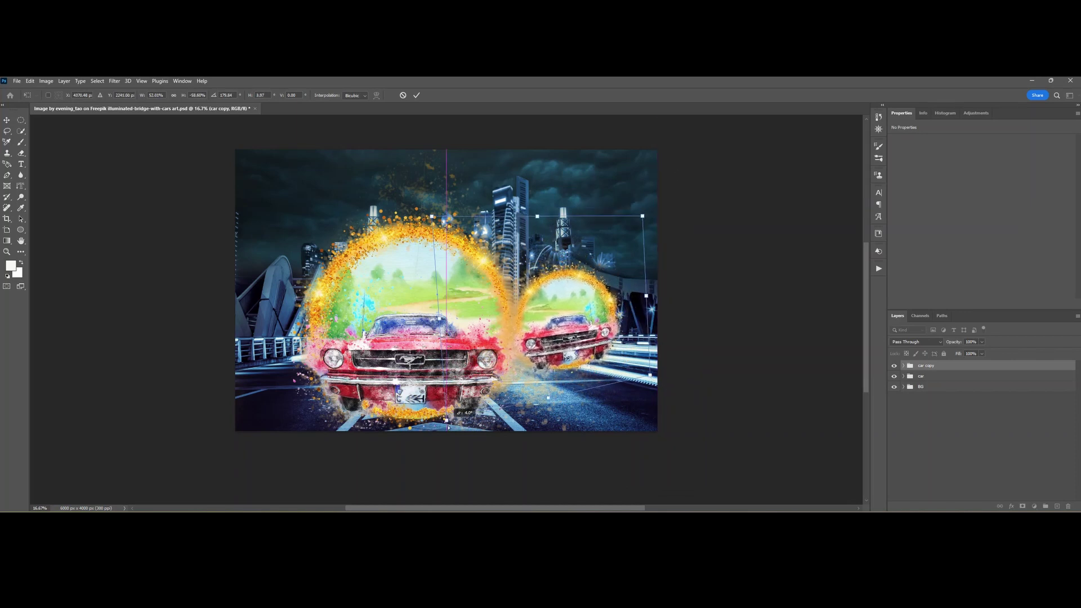
{"action": "left_click_drag", "start_coordinate": [445, 415], "coordinate": [455, 449]}
{"action": "left_click_drag", "start_coordinate": [432, 216], "coordinate": [426, 216]}
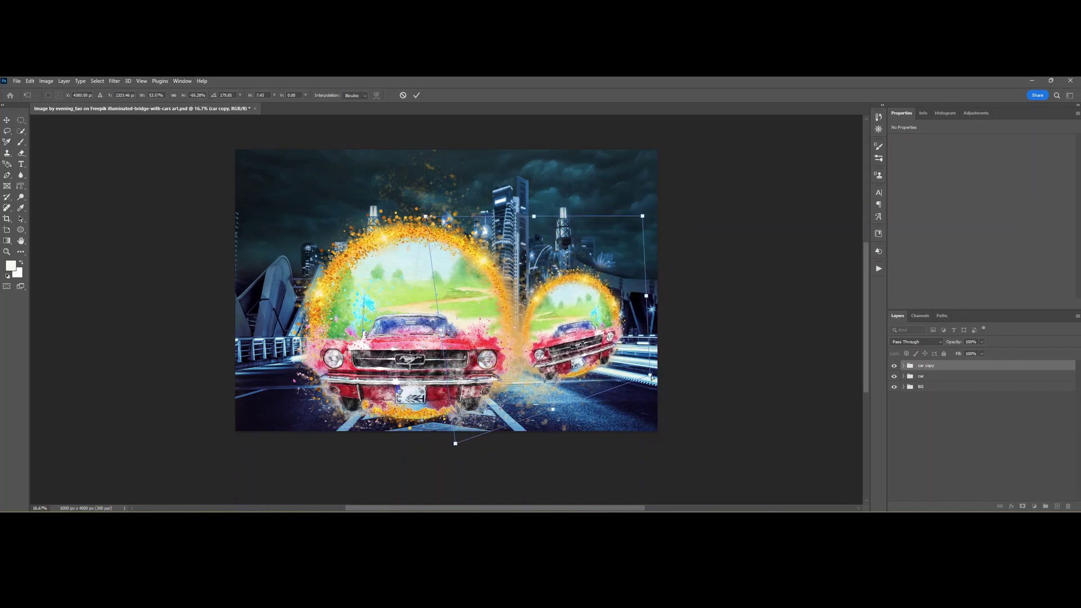
{"action": "left_click_drag", "start_coordinate": [651, 377], "coordinate": [650, 379]}
{"action": "key", "text": "Return"}
Step: Place the car copy group beneath the car group and enlarge the main car group to about 104%
{"action": "left_click_drag", "start_coordinate": [948, 367], "coordinate": [947, 379]}
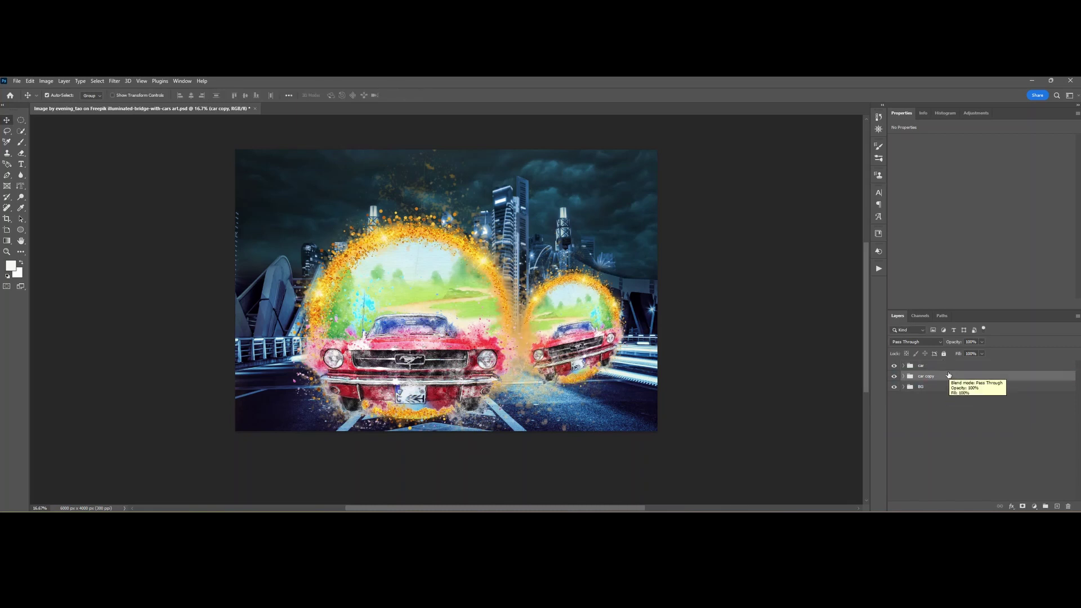
{"action": "left_click", "coordinate": [948, 365]}
{"action": "key", "text": "ctrl+t"}
{"action": "left_click_drag", "start_coordinate": [637, 468], "coordinate": [631, 446]}
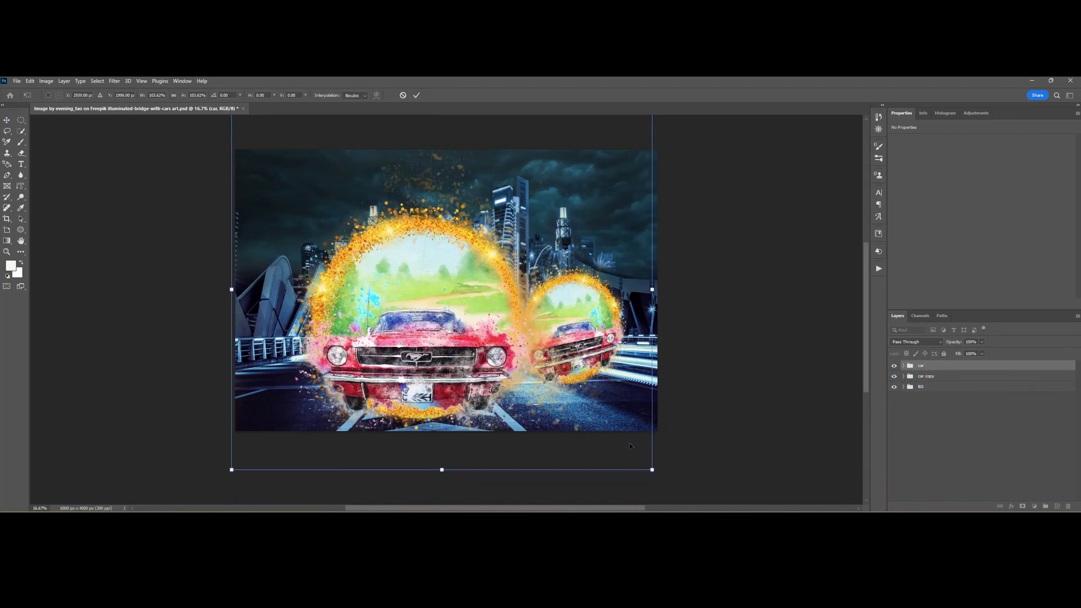
{"action": "key", "text": "Return"}
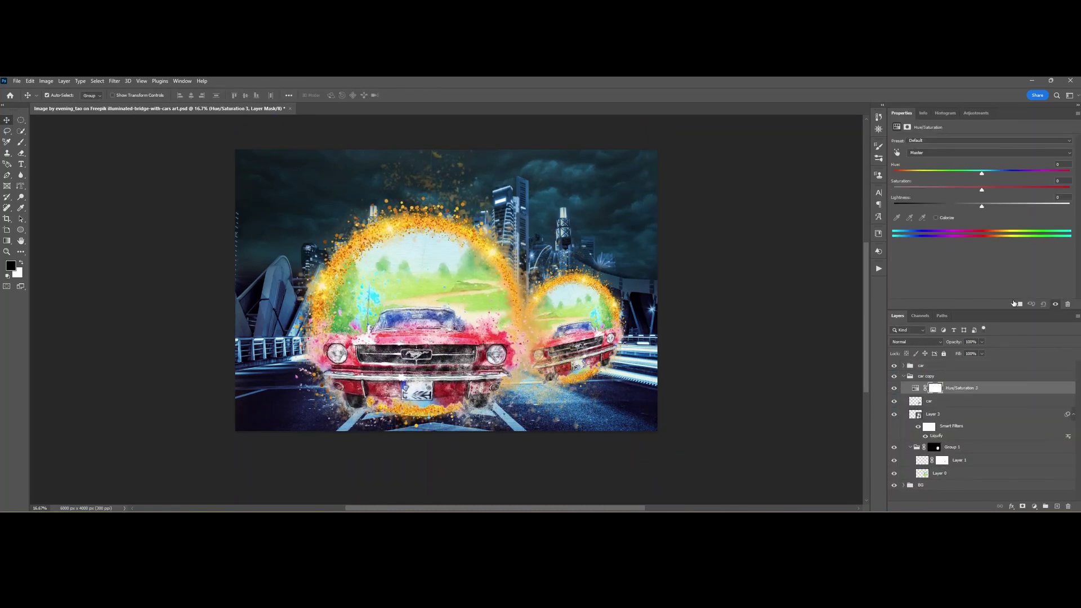
Step: Clip the Hue/Saturation adjustment to the small car, shift it to a more saturated yellow, and mask the effect off the windshield
{"action": "left_click", "coordinate": [1016, 304]}
{"action": "left_click_drag", "start_coordinate": [981, 173], "coordinate": [1022, 174]}
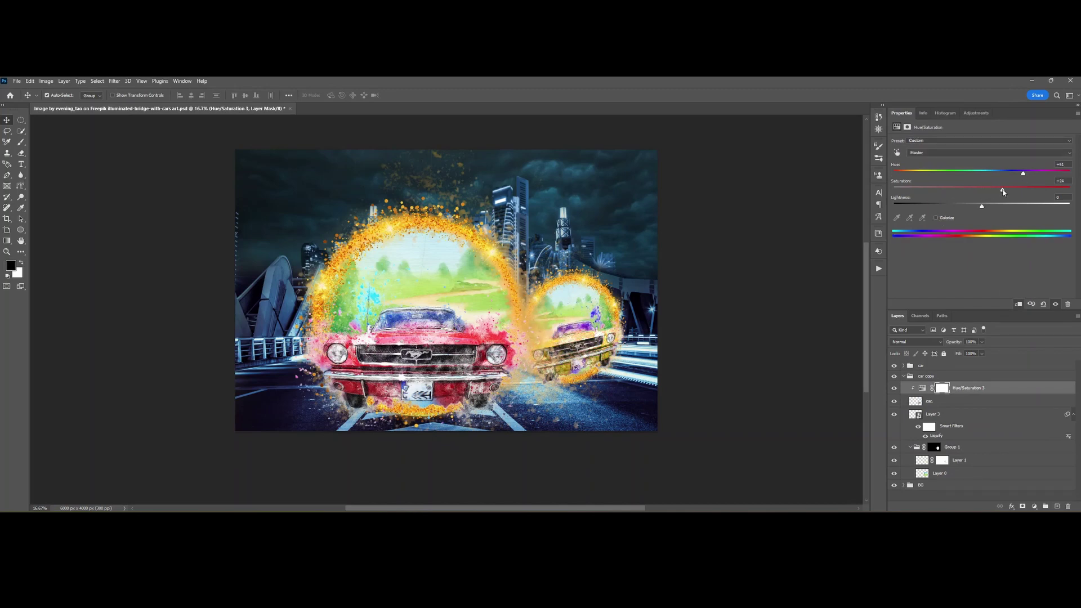
{"action": "left_click", "coordinate": [942, 387]}
{"action": "key", "text": "b"}
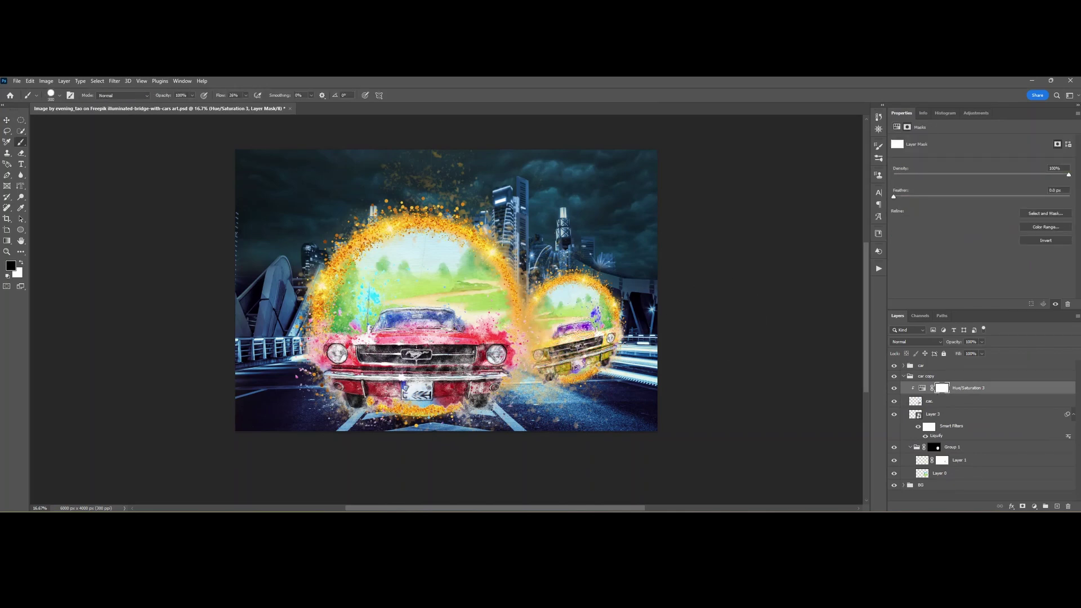
{"action": "scroll", "coordinate": [554, 324], "scroll_direction": "up", "scroll_amount": 3}
{"action": "mouse_move", "coordinate": [501, 292]}
{"action": "left_mouse_down"}
{"action": "mouse_move", "coordinate": [549, 269]}
{"action": "mouse_move", "coordinate": [600, 272]}
{"action": "left_mouse_up"}
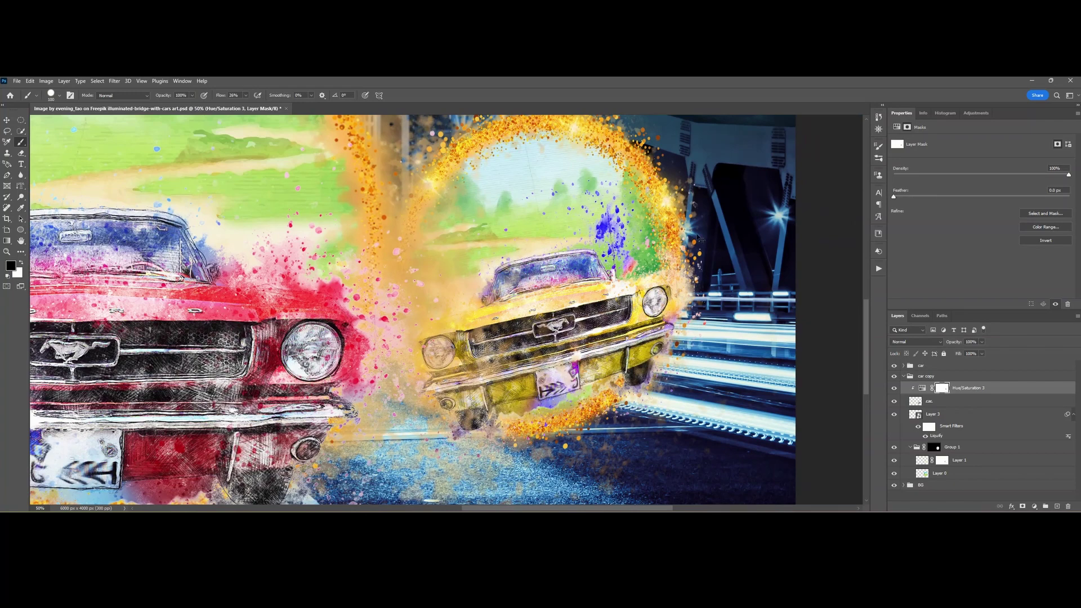
{"action": "scroll", "coordinate": [698, 237], "scroll_direction": "down", "scroll_amount": 3}
{"action": "left_click_drag", "start_coordinate": [542, 338], "coordinate": [659, 383]}
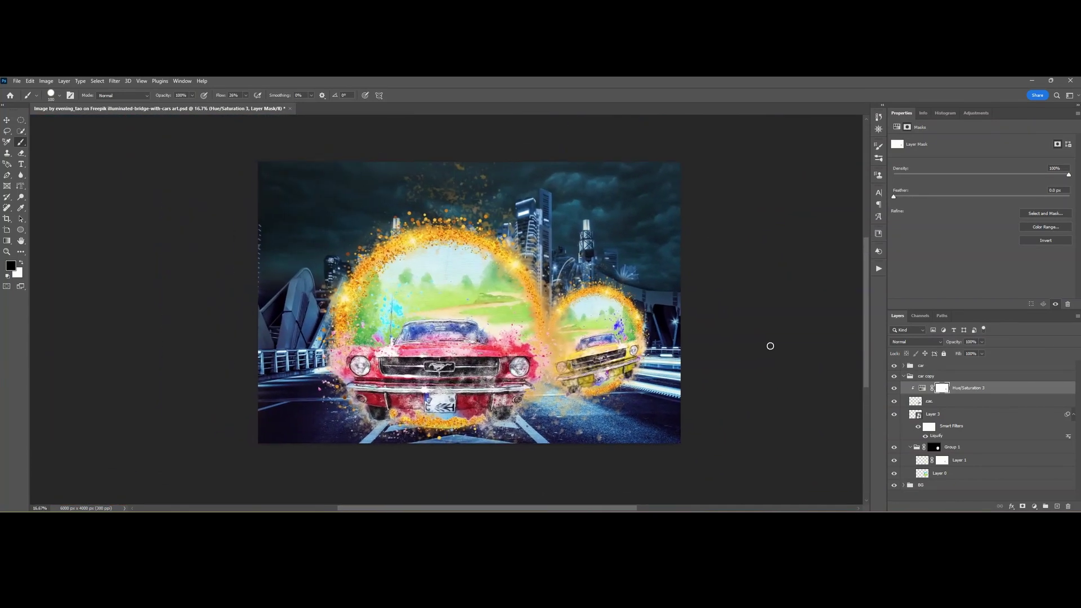
Step: Scale the car copy group down to about 94% and nudge it toward the right side of the road
{"action": "left_click", "coordinate": [903, 376]}
{"action": "left_click", "coordinate": [934, 377]}
{"action": "key", "text": "ctrl+t"}
{"action": "left_click_drag", "start_coordinate": [674, 439], "coordinate": [662, 426]}
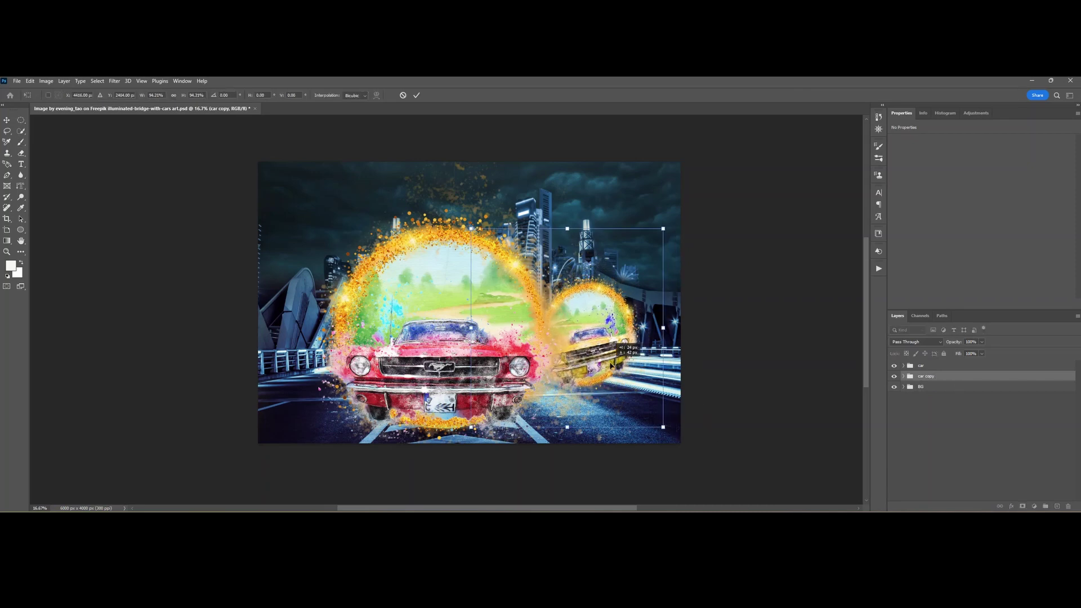
{"action": "left_click_drag", "start_coordinate": [612, 358], "coordinate": [626, 361]}
{"action": "key", "text": "Return"}
Step: Add a new layer above the car group and set up a large smoke brush with white colour and 10% flow
{"action": "left_click", "coordinate": [935, 366]}
{"action": "left_click", "coordinate": [1056, 506]}
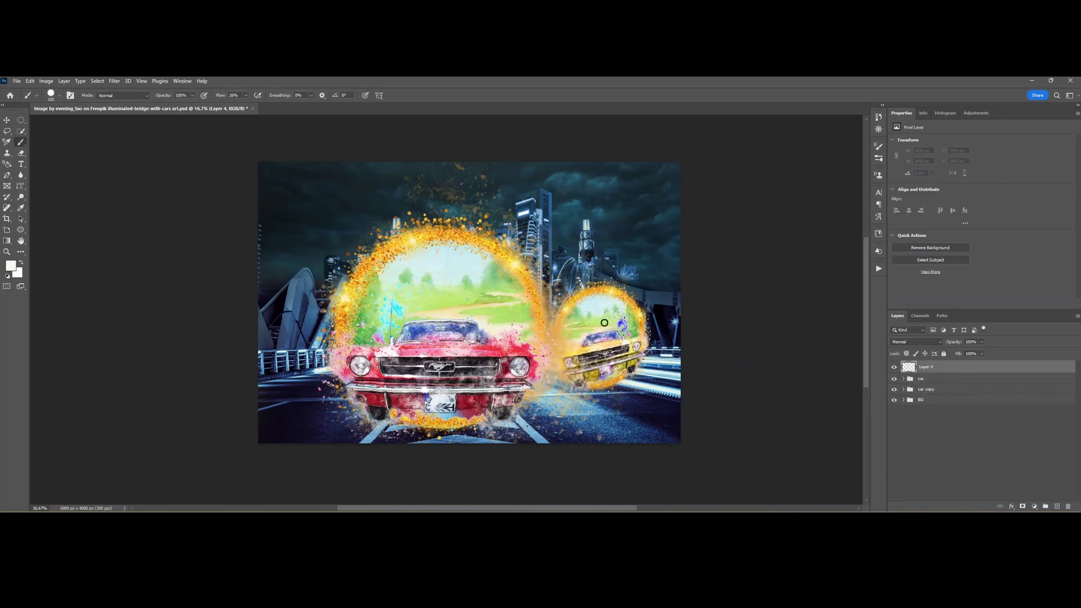
{"action": "right_click", "coordinate": [314, 213]}
{"action": "scroll", "coordinate": [506, 388], "scroll_direction": "down", "scroll_amount": 10}
{"action": "left_click", "coordinate": [374, 441]}
{"action": "left_click", "coordinate": [771, 193]}
{"action": "left_click", "coordinate": [8, 277]}
{"action": "key", "text": "x"}
{"action": "right_click", "coordinate": [296, 219]}
{"action": "key", "text": "Escape"}
{"action": "key", "text": "bracketright"}
{"action": "key", "text": "bracketright"}
{"action": "key", "text": "bracketright"}
{"action": "key", "text": "bracketright"}
{"action": "key", "text": "bracketright"}
{"action": "key", "text": "bracketright"}
{"action": "key", "text": "bracketright"}
{"action": "key", "text": "shift+1"}
Step: Paint faint white smoke across the sky, around the rings and along the edges of the bridge scene
{"action": "mouse_move", "coordinate": [328, 258]}
{"action": "left_mouse_down"}
{"action": "mouse_move", "coordinate": [286, 348]}
{"action": "mouse_move", "coordinate": [442, 192]}
{"action": "left_mouse_up"}
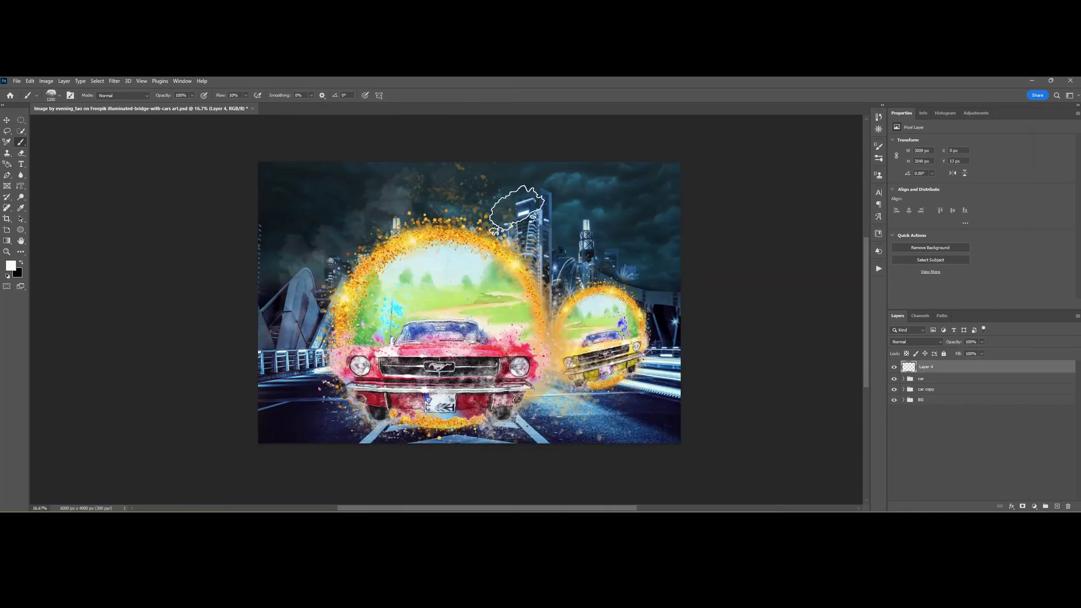
{"action": "mouse_move", "coordinate": [517, 209]}
{"action": "left_mouse_down"}
{"action": "mouse_move", "coordinate": [643, 346]}
{"action": "mouse_move", "coordinate": [663, 292]}
{"action": "left_mouse_up"}
{"action": "mouse_move", "coordinate": [388, 211]}
{"action": "left_mouse_down"}
{"action": "mouse_move", "coordinate": [304, 234]}
{"action": "mouse_move", "coordinate": [283, 339]}
{"action": "mouse_move", "coordinate": [327, 392]}
{"action": "left_mouse_up"}
{"action": "left_click_drag", "start_coordinate": [651, 386], "coordinate": [560, 379]}
{"action": "left_click_drag", "start_coordinate": [475, 194], "coordinate": [509, 225]}
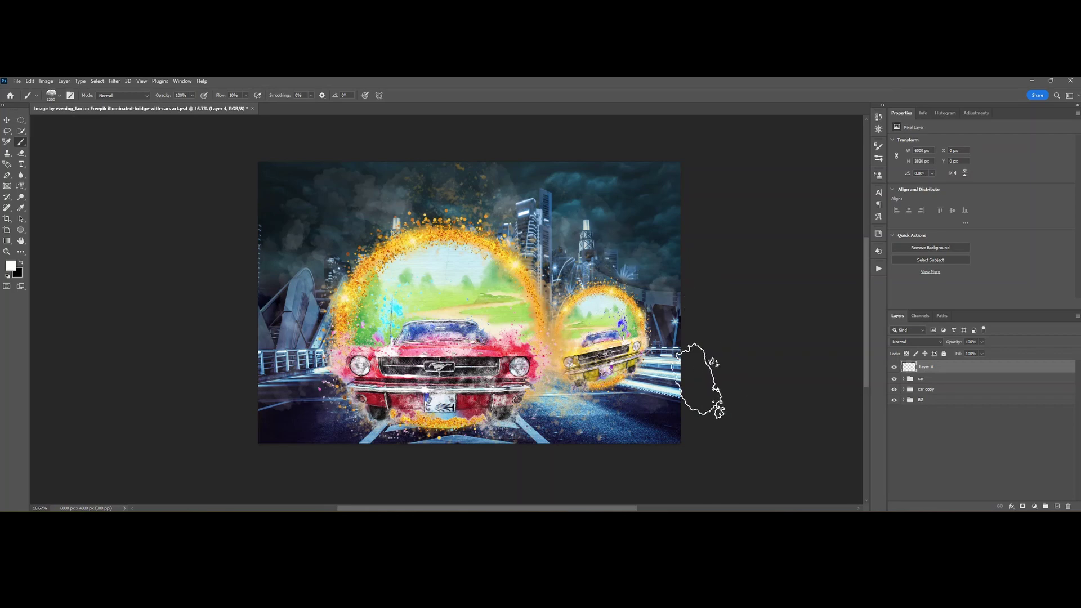
{"action": "mouse_move", "coordinate": [699, 380]}
{"action": "left_mouse_down"}
{"action": "mouse_move", "coordinate": [287, 326]}
{"action": "mouse_move", "coordinate": [464, 427]}
{"action": "mouse_move", "coordinate": [626, 368]}
{"action": "mouse_move", "coordinate": [265, 279]}
{"action": "left_mouse_up"}
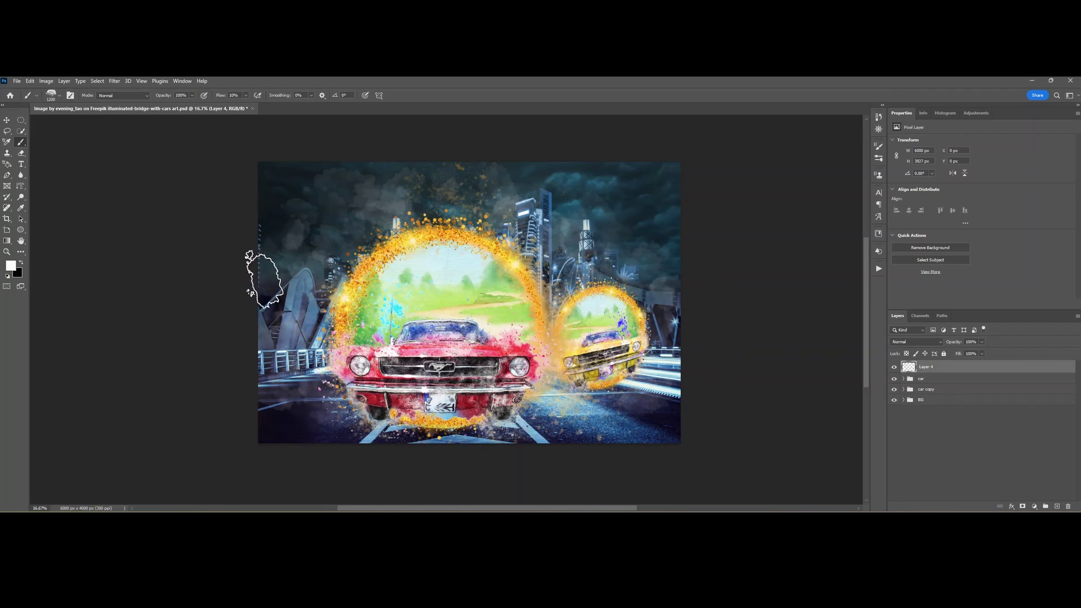
Step: Isolate Layer 0, clone out the row of small lights along its left edge, and restore the other layers' visibility
{"action": "left_click", "coordinate": [903, 400]}
{"action": "left_click", "coordinate": [918, 468]}
{"action": "key", "text": "s"}
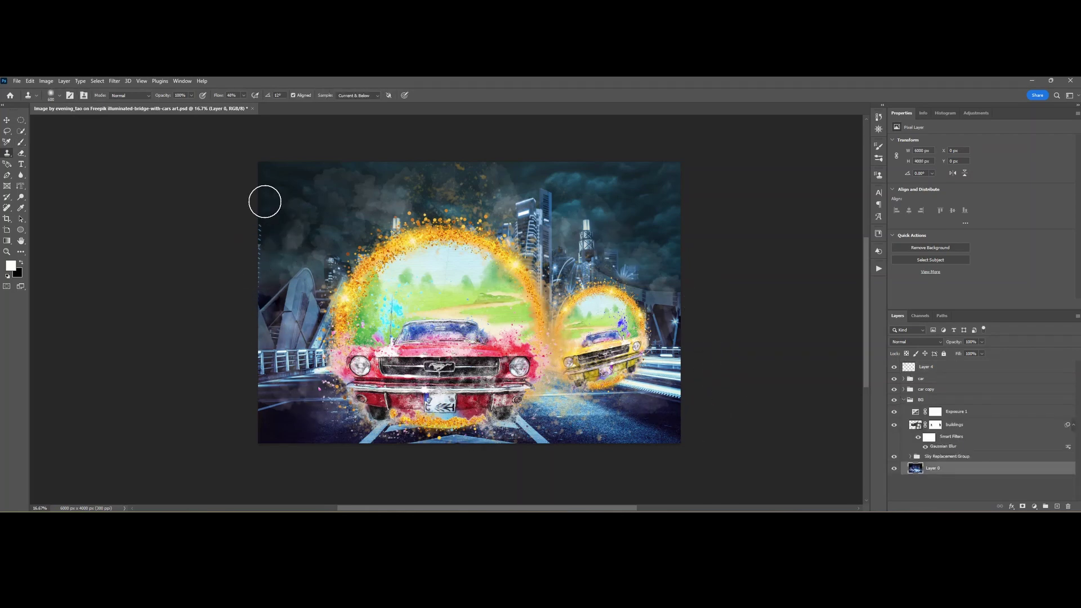
{"action": "key", "text": "ctrl+plus"}
{"action": "key", "text": "ctrl+plus"}
{"action": "left_click_drag", "start_coordinate": [241, 244], "coordinate": [574, 285]}
{"action": "left_click", "coordinate": [893, 469], "text": "alt"}
{"action": "key", "text": "bracketleft"}
{"action": "key", "text": "bracketleft"}
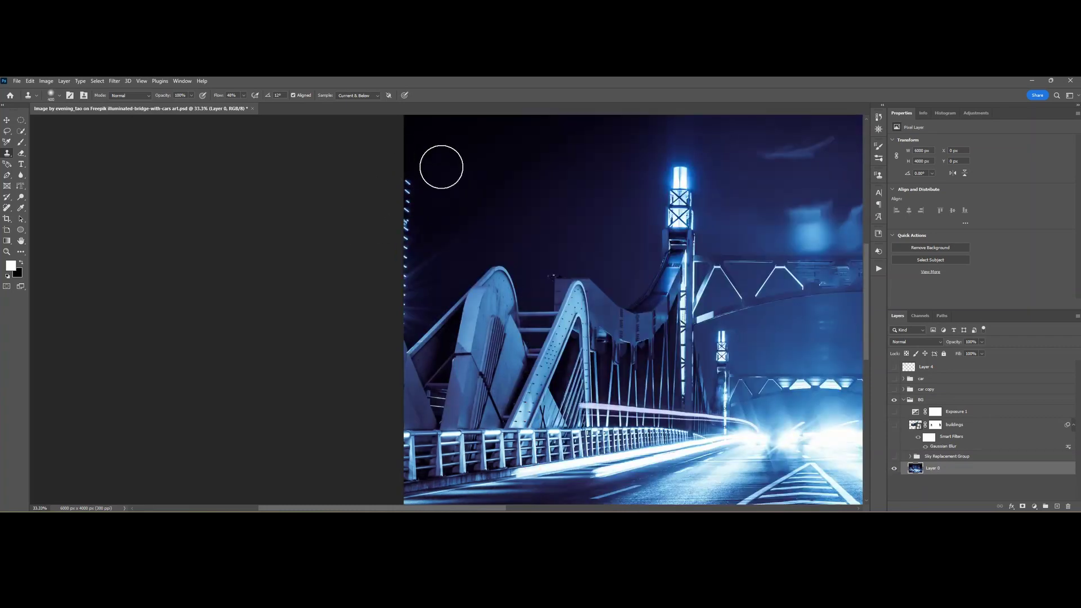
{"action": "key", "text": "bracketleft"}
{"action": "key", "text": "bracketleft"}
{"action": "left_click_drag", "start_coordinate": [409, 195], "coordinate": [403, 306]}
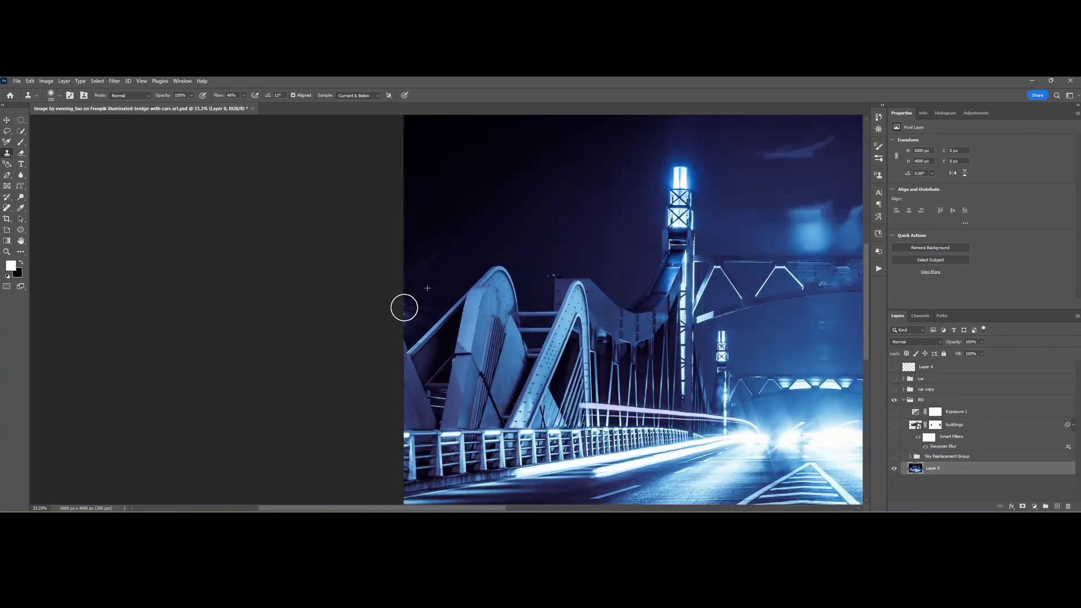
{"action": "left_click", "coordinate": [894, 469], "text": "alt"}
{"action": "key", "text": "ctrl+minus"}
{"action": "key", "text": "ctrl+minus"}
{"action": "left_click_drag", "start_coordinate": [708, 355], "coordinate": [538, 349]}
Step: Rename the smoke layer as "fog" and scatter small white specks over the scene on a new "rain" layer
{"action": "double_click", "coordinate": [926, 367]}
{"action": "type", "text": "fog"}
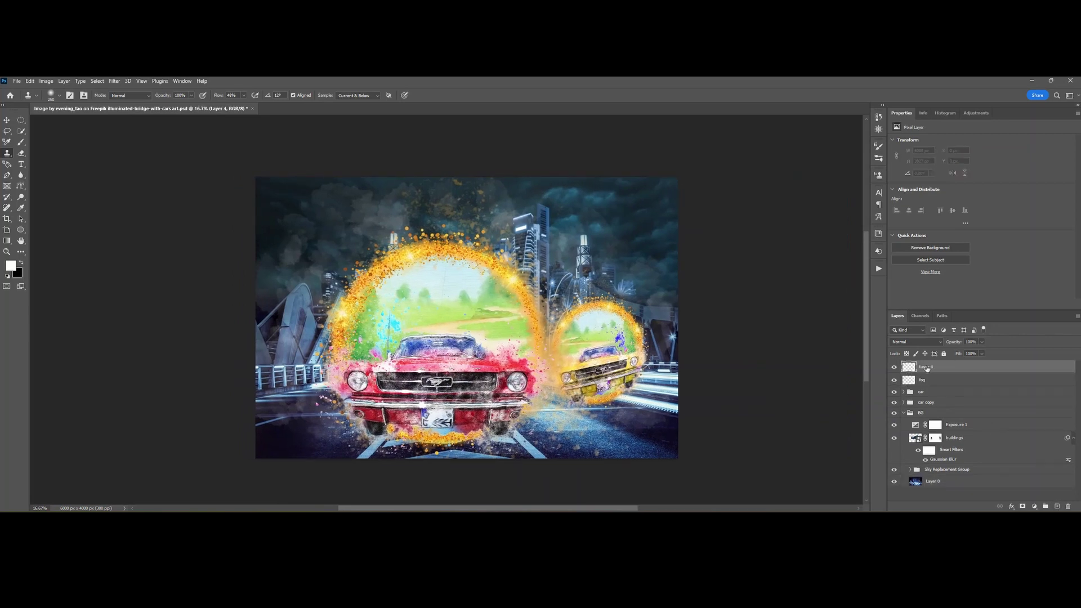
{"action": "key", "text": "b"}
{"action": "right_click", "coordinate": [735, 290]}
{"action": "key", "text": "Escape"}
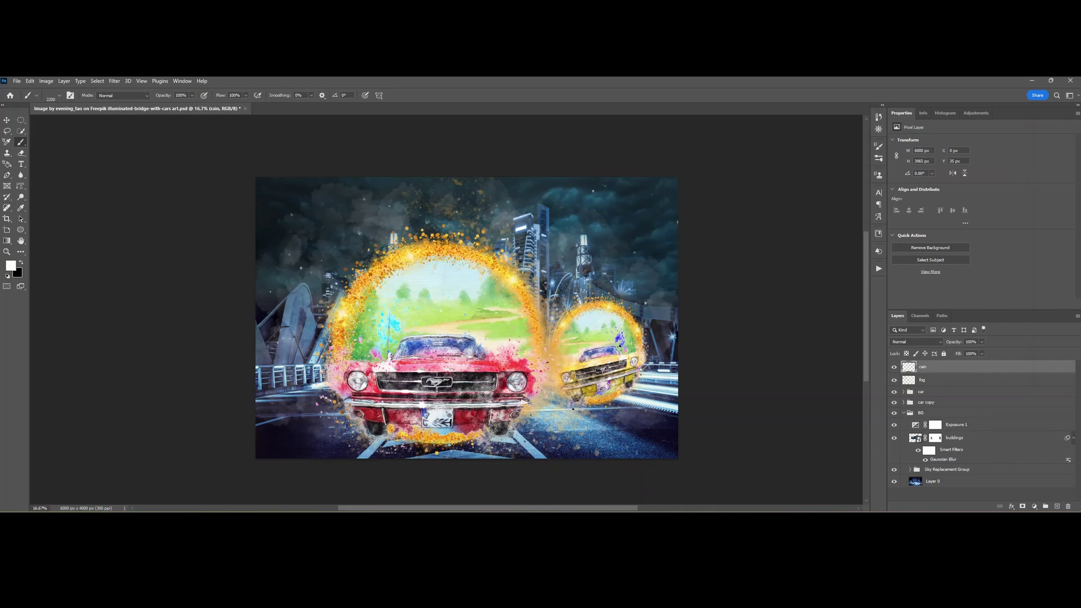
Step: Apply a Motion Blur to the rain layer with an angle of 31° and a distance of 134 pixels
{"action": "left_click", "coordinate": [114, 81]}
{"action": "mouse_move", "coordinate": [169, 192]}
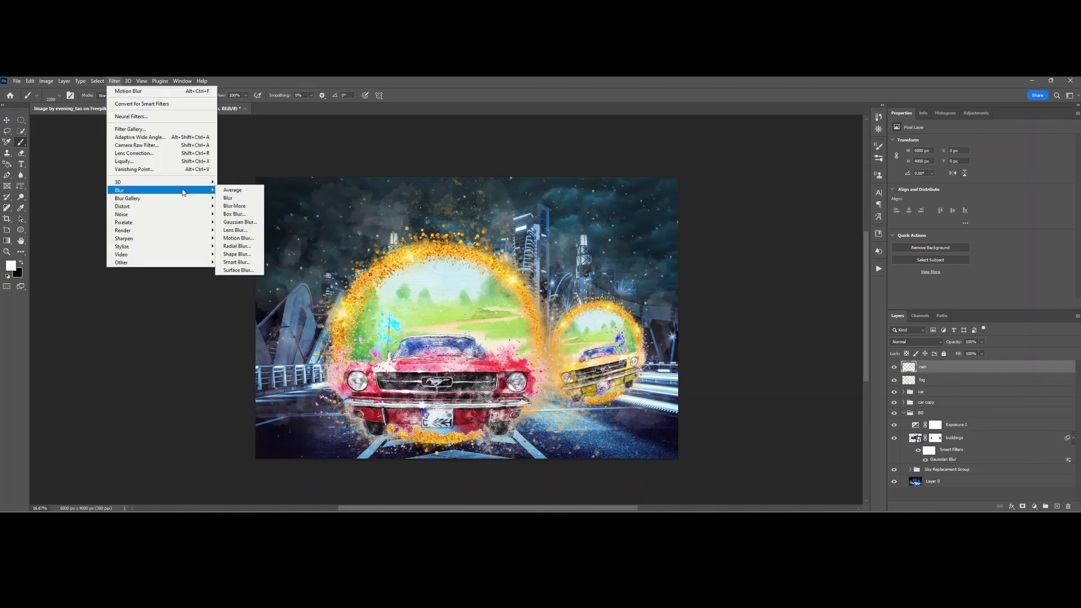
{"action": "left_click", "coordinate": [239, 231]}
{"action": "left_click", "coordinate": [538, 285]}
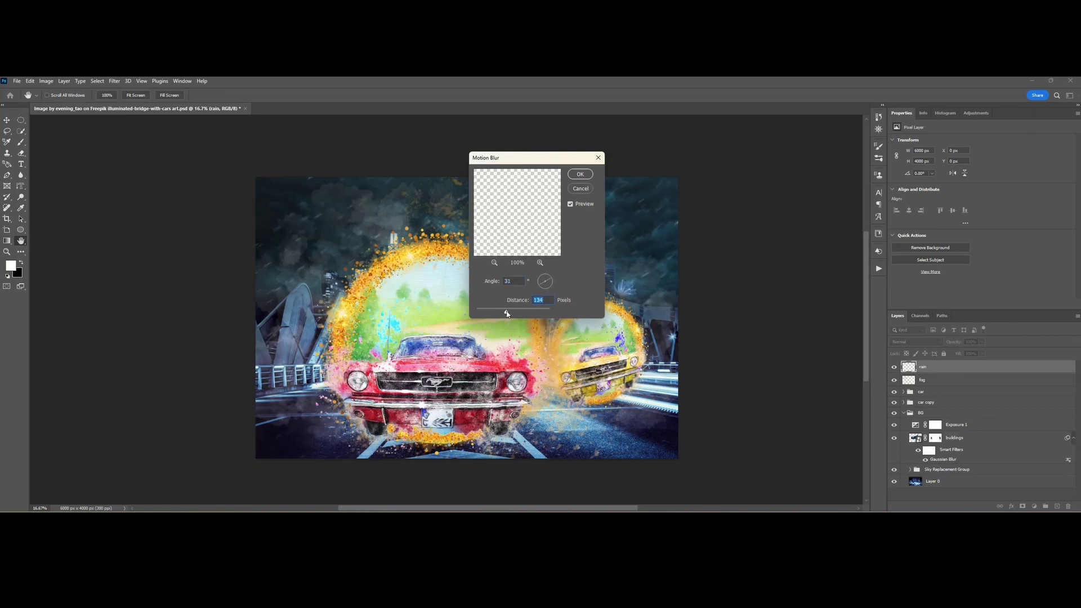
{"action": "left_click", "coordinate": [579, 174]}
Step: Paint more white specks on another new layer and motion-blur them at about 36° with a 50-pixel distance
{"action": "key", "text": "b"}
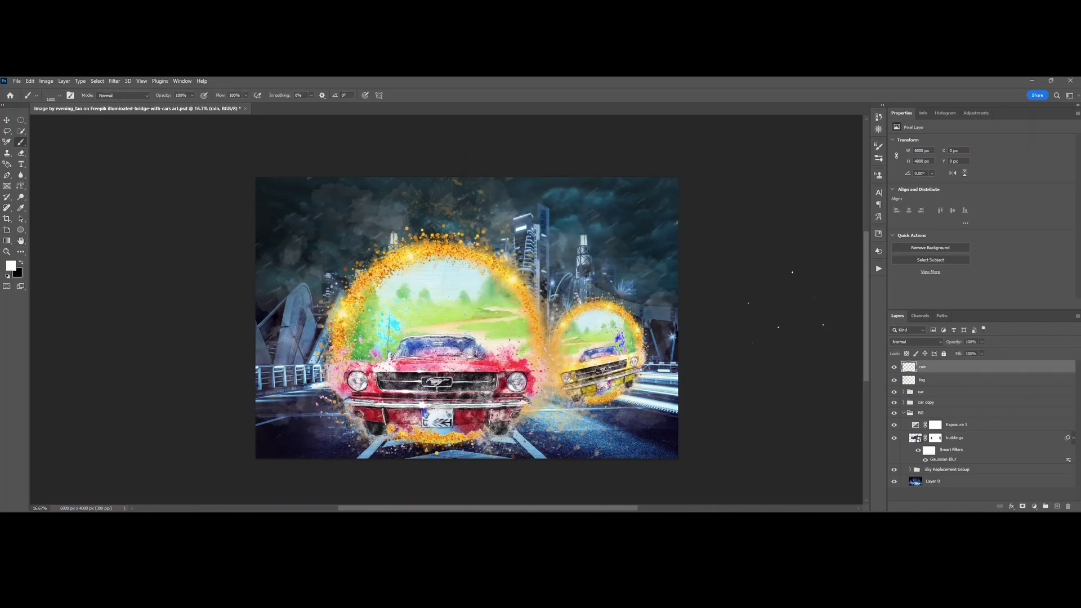
{"action": "key", "text": "ctrl+shift+alt+n"}
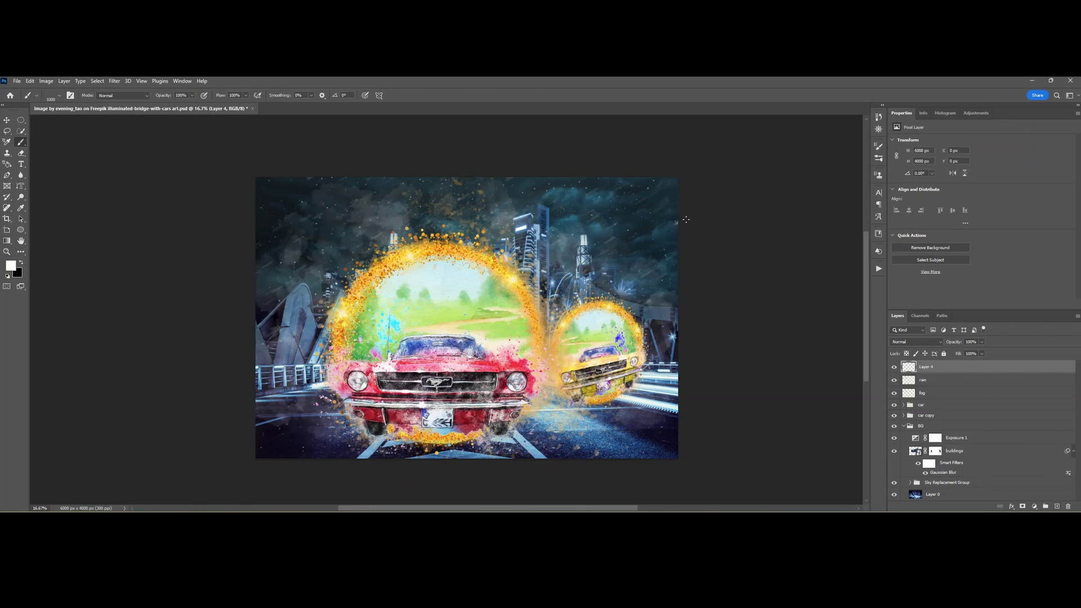
{"action": "left_click", "coordinate": [114, 81]}
{"action": "mouse_move", "coordinate": [130, 189]}
{"action": "left_click", "coordinate": [250, 239]}
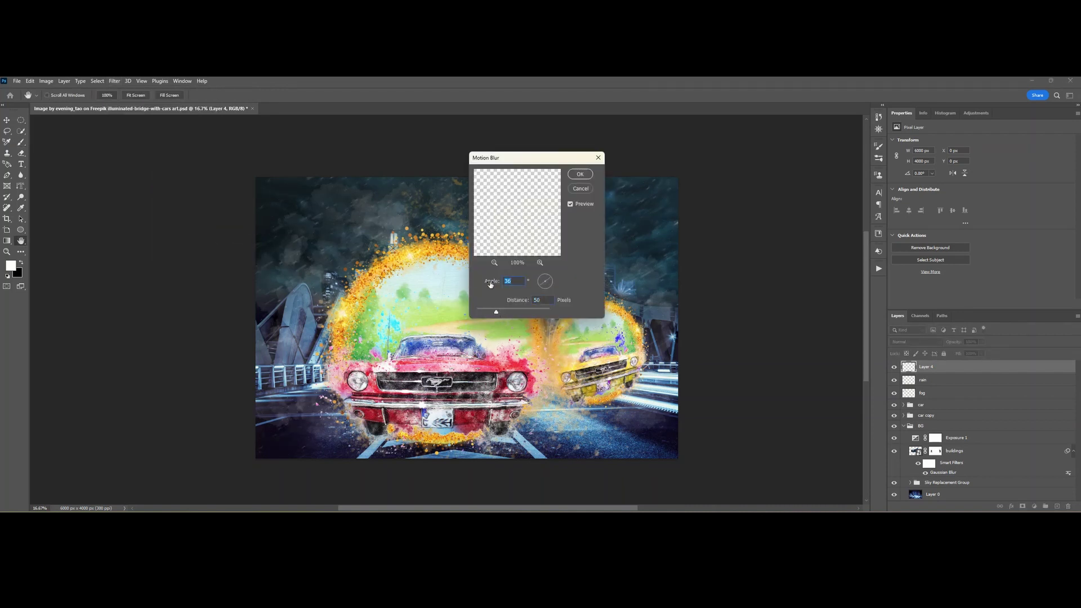
{"action": "left_click", "coordinate": [586, 177]}
Step: Enlarge the first rain layer beyond the canvas and adjust its placement for larger streaks
{"action": "left_click", "coordinate": [960, 379]}
{"action": "key", "text": "ctrl+t"}
{"action": "left_click_drag", "start_coordinate": [645, 281], "coordinate": [618, 260]}
{"action": "left_click_drag", "start_coordinate": [651, 437], "coordinate": [718, 481]}
{"action": "left_click_drag", "start_coordinate": [727, 151], "coordinate": [723, 145]}
{"action": "mouse_move", "coordinate": [628, 191]}
{"action": "left_mouse_down"}
{"action": "mouse_move", "coordinate": [617, 202]}
{"action": "mouse_move", "coordinate": [624, 192]}
{"action": "left_mouse_up"}
{"action": "key", "text": "Return"}
Step: Slightly reduce the opacity of the first rain layer
{"action": "left_click", "coordinate": [957, 367]}
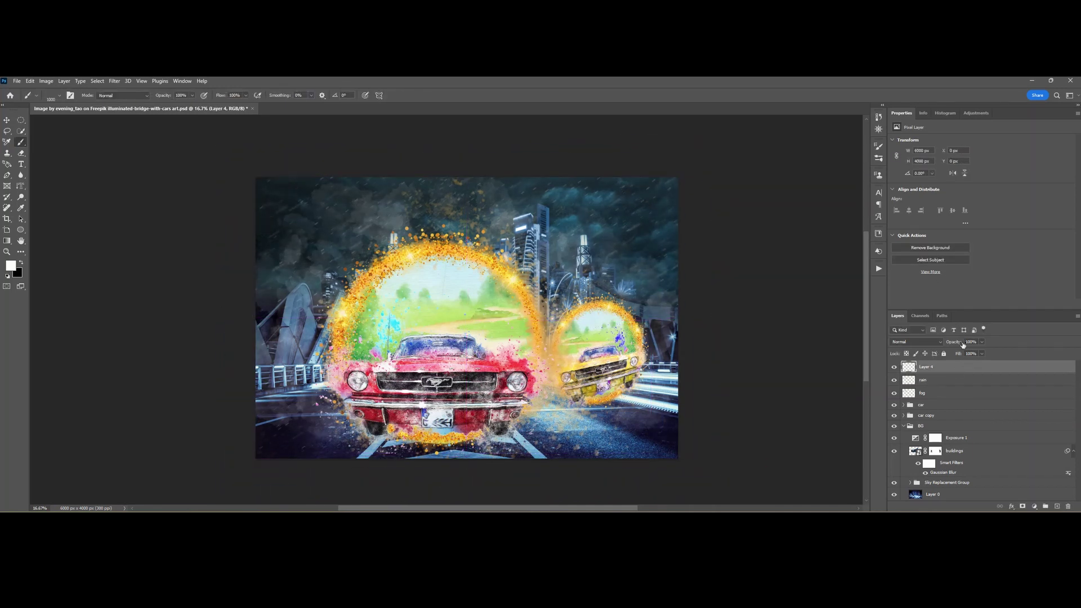
{"action": "left_click", "coordinate": [957, 379]}
{"action": "left_click_drag", "start_coordinate": [955, 343], "coordinate": [948, 344]}
{"action": "left_click", "coordinate": [940, 369]}
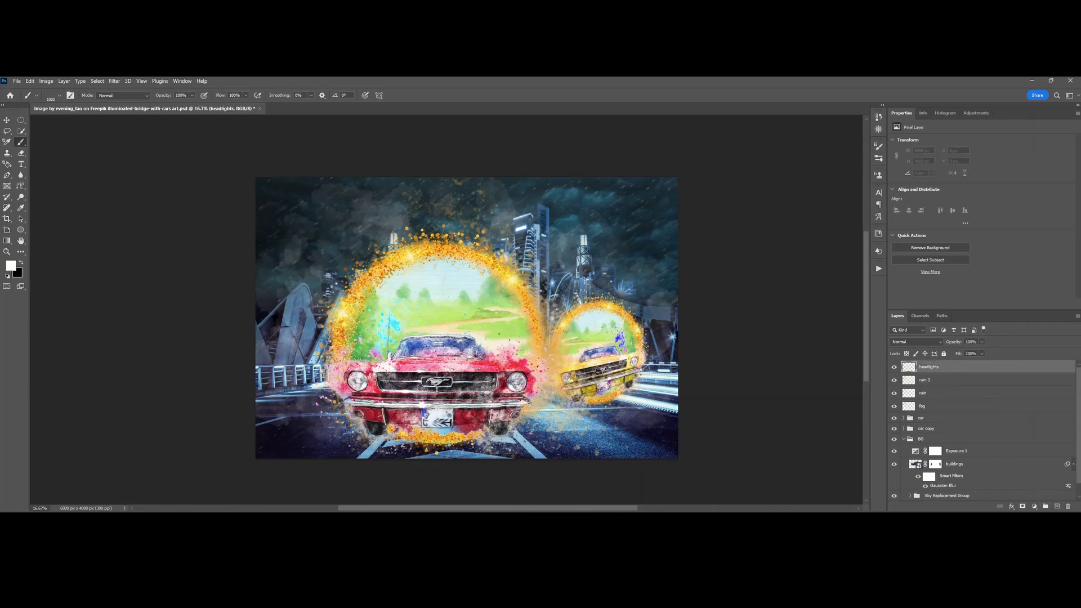
Step: Paint soft orange spots sampled from the ring over the cars' headlights and set the headlights layer to Screen blending
{"action": "right_click", "coordinate": [533, 323]}
{"action": "key", "text": "Escape"}
{"action": "left_click", "coordinate": [532, 325], "text": "alt"}
{"action": "key", "text": "bracketleft"}
{"action": "key", "text": "bracketleft"}
{"action": "key", "text": "bracketleft"}
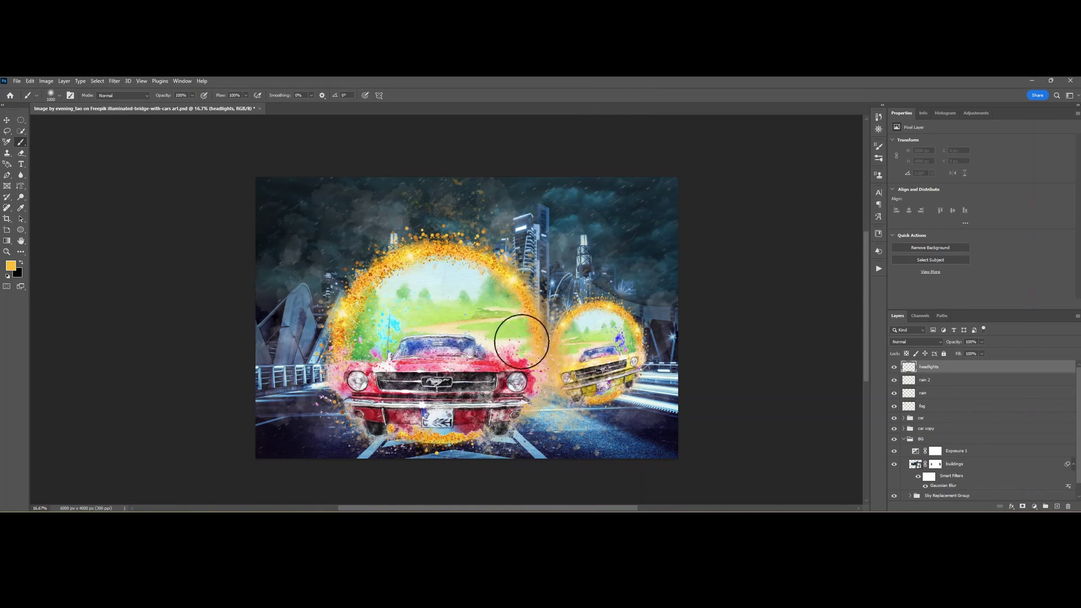
{"action": "left_click", "coordinate": [516, 381]}
{"action": "left_click", "coordinate": [358, 381]}
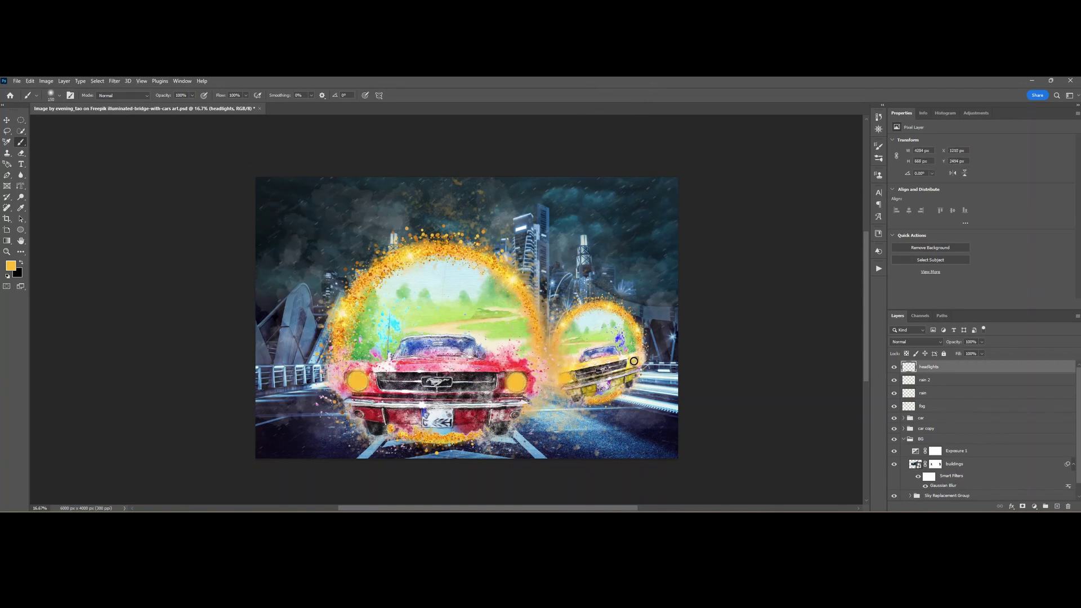
{"action": "left_click", "coordinate": [915, 341]}
{"action": "left_click", "coordinate": [913, 372]}
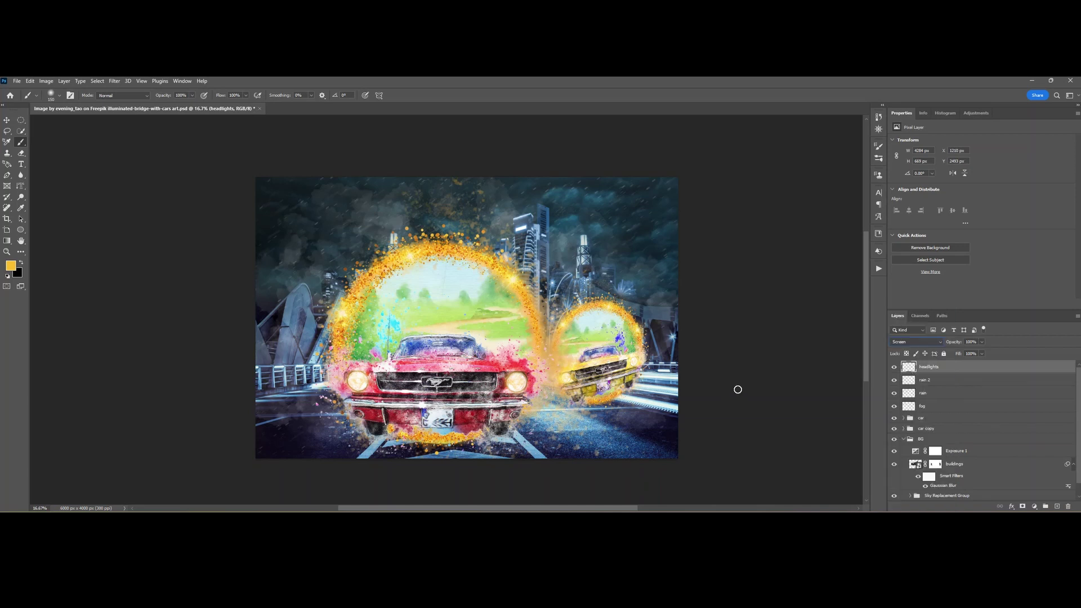
Step: Group the headlights, rain 2, rain and fog layers as "bg 2"
{"action": "left_click", "coordinate": [946, 406], "text": "shift"}
{"action": "key", "text": "ctrl+g"}
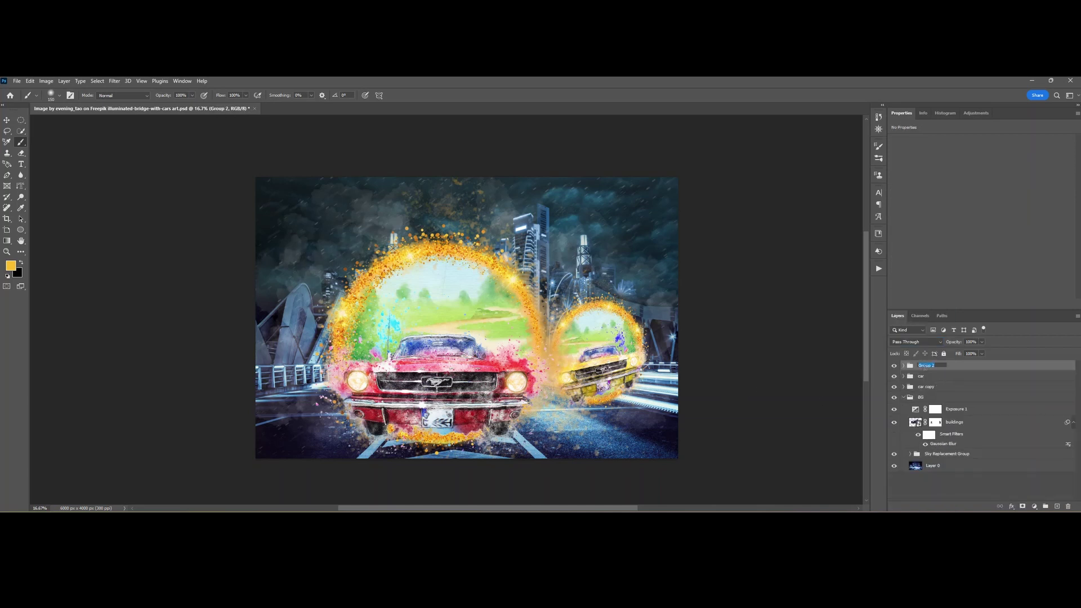
{"action": "type", "text": "bg 2"}
{"action": "key", "text": "Return"}
Step: Slightly enlarge the yellow car layer in the "car copy" group and reposition it inside the smaller portal
{"action": "left_click", "coordinate": [903, 388]}
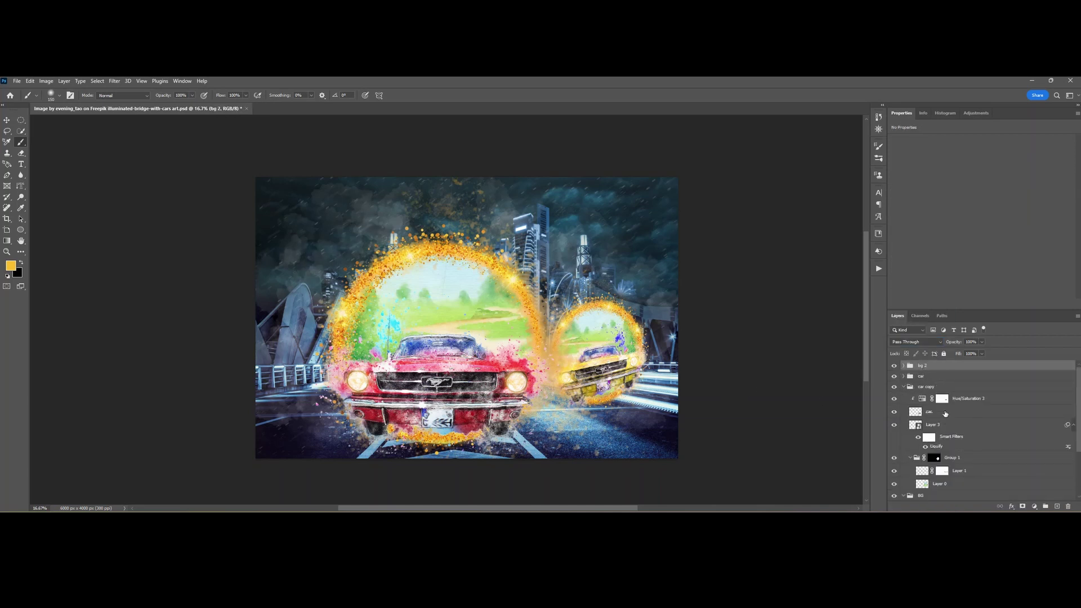
{"action": "left_click", "coordinate": [934, 412]}
{"action": "key", "text": "ctrl+t"}
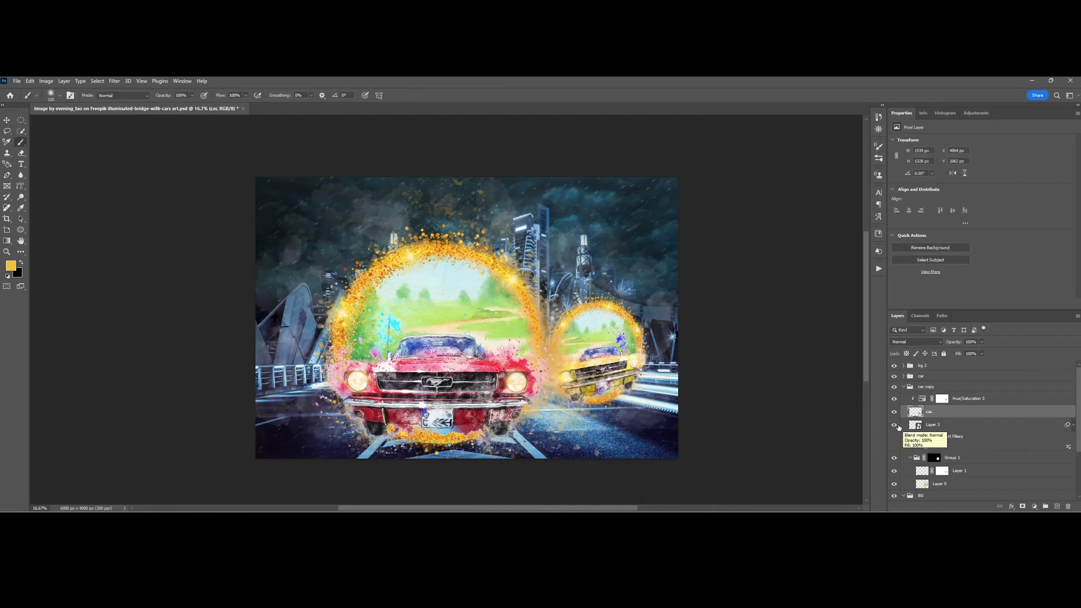
{"action": "left_click", "coordinate": [923, 426]}
{"action": "left_click_drag", "start_coordinate": [673, 401], "coordinate": [663, 425]}
{"action": "key", "text": "Return"}
{"action": "left_click", "coordinate": [959, 413]}
{"action": "key", "text": "ctrl+t"}
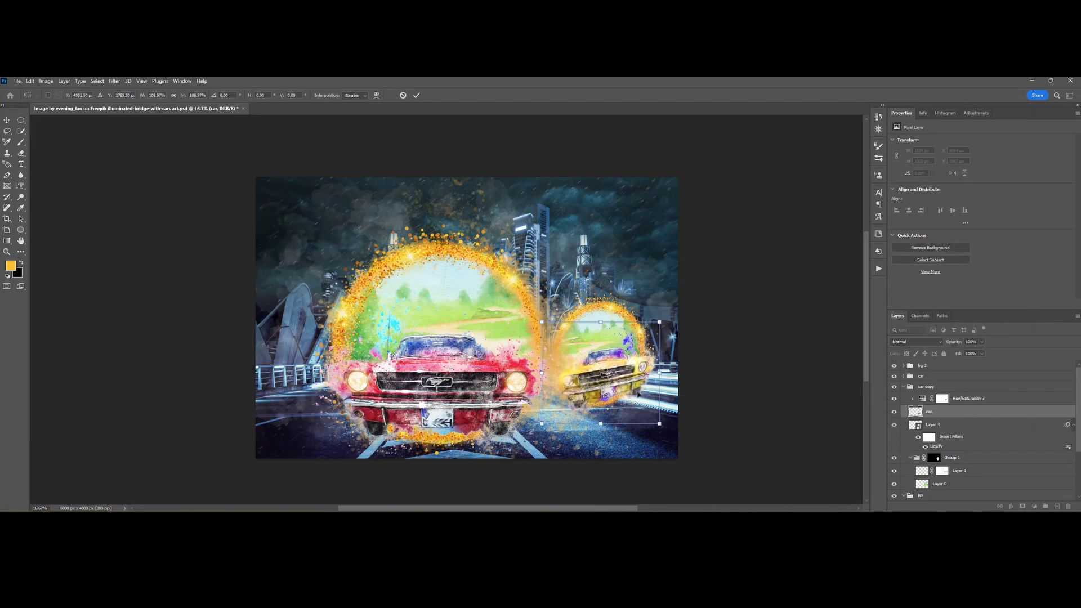
{"action": "left_click_drag", "start_coordinate": [614, 376], "coordinate": [609, 369]}
{"action": "key", "text": "Return"}
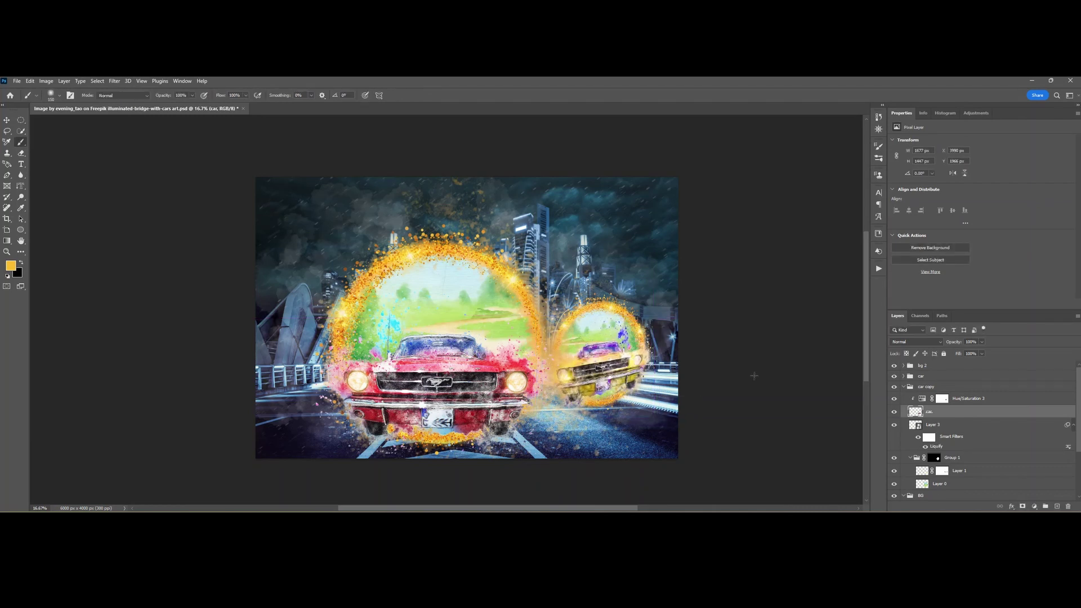
{"action": "left_click", "coordinate": [904, 387]}
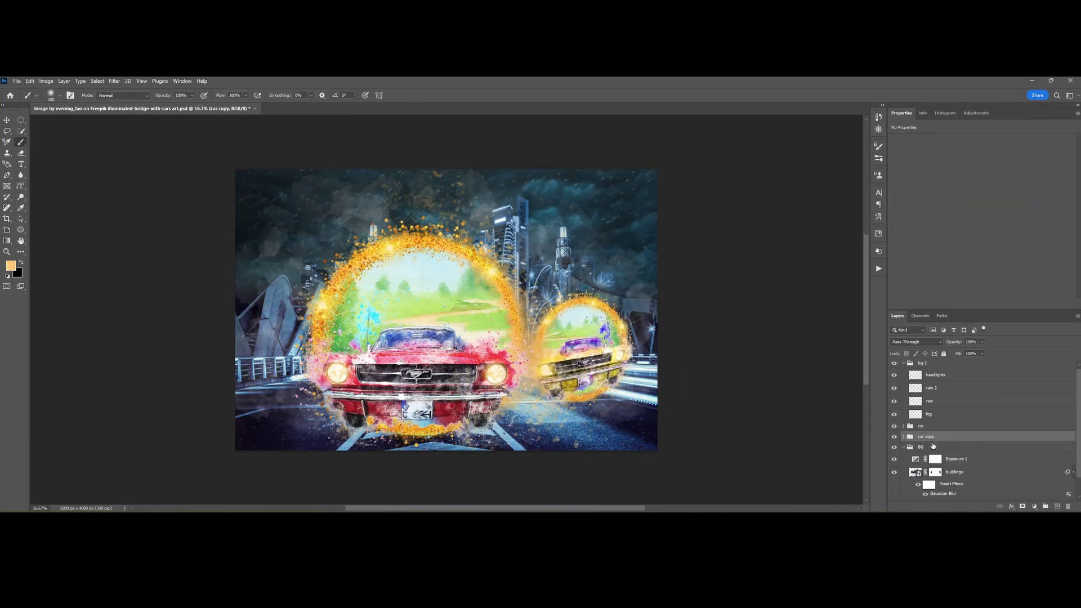
Step: Adjust the gamma correction of the Exposure adjustment clipped to the sky in the Sky Replacement Group
{"action": "scroll", "coordinate": [933, 446], "scroll_direction": "down", "scroll_amount": 3}
{"action": "left_click", "coordinate": [948, 431]}
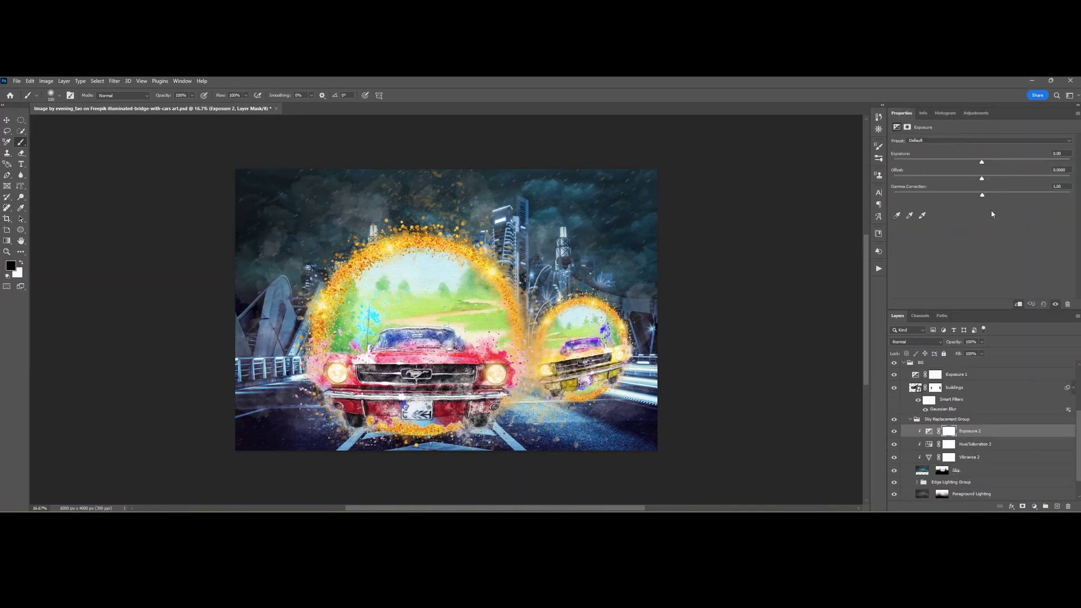
{"action": "left_click_drag", "start_coordinate": [978, 196], "coordinate": [986, 196]}
{"action": "left_click", "coordinate": [911, 420]}
Step: Add an Exposure adjustment above the headlights layer in the "bg 2" group and set its exposure to -0.30
{"action": "scroll", "coordinate": [939, 401], "scroll_direction": "up", "scroll_amount": 3}
{"action": "left_click", "coordinate": [952, 380]}
{"action": "left_click", "coordinate": [975, 113]}
{"action": "left_click", "coordinate": [942, 139]}
{"action": "left_click_drag", "start_coordinate": [982, 163], "coordinate": [978, 167]}
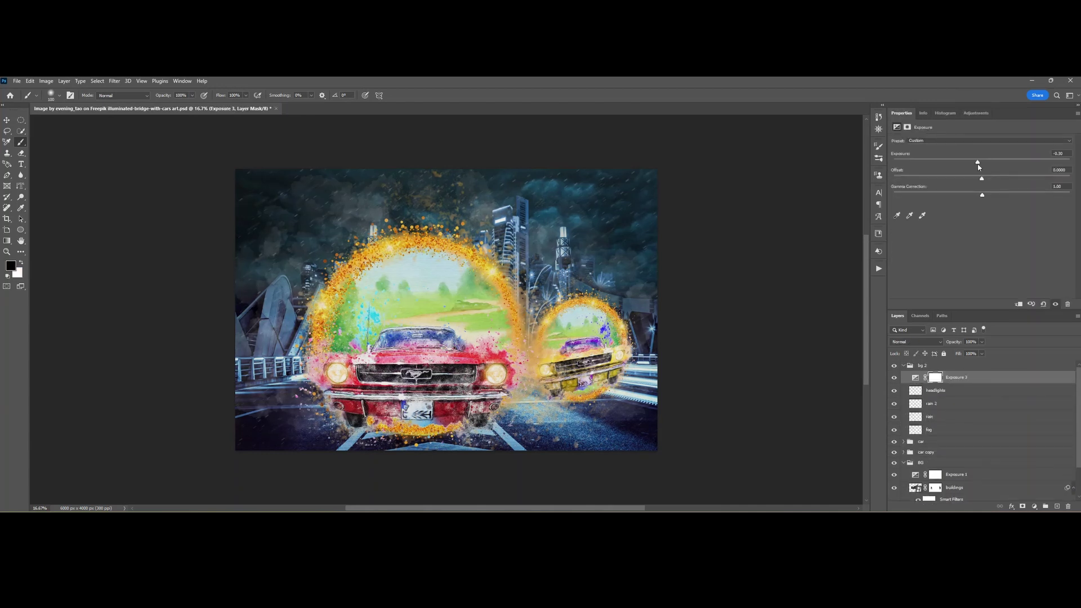
{"action": "left_click", "coordinate": [904, 367], "text": "ctrl"}
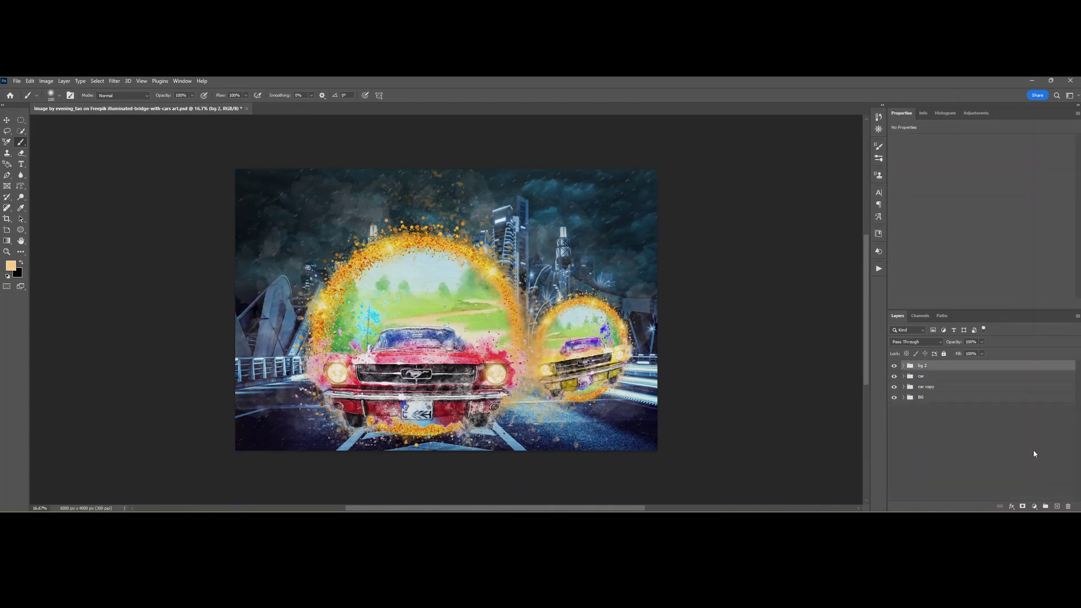
Step: Re-edit the Liquify smart filter on the smaller portal's ring layer using a 2300 px brush and apply it
{"action": "left_click", "coordinate": [903, 387]}
{"action": "double_click", "coordinate": [936, 446]}
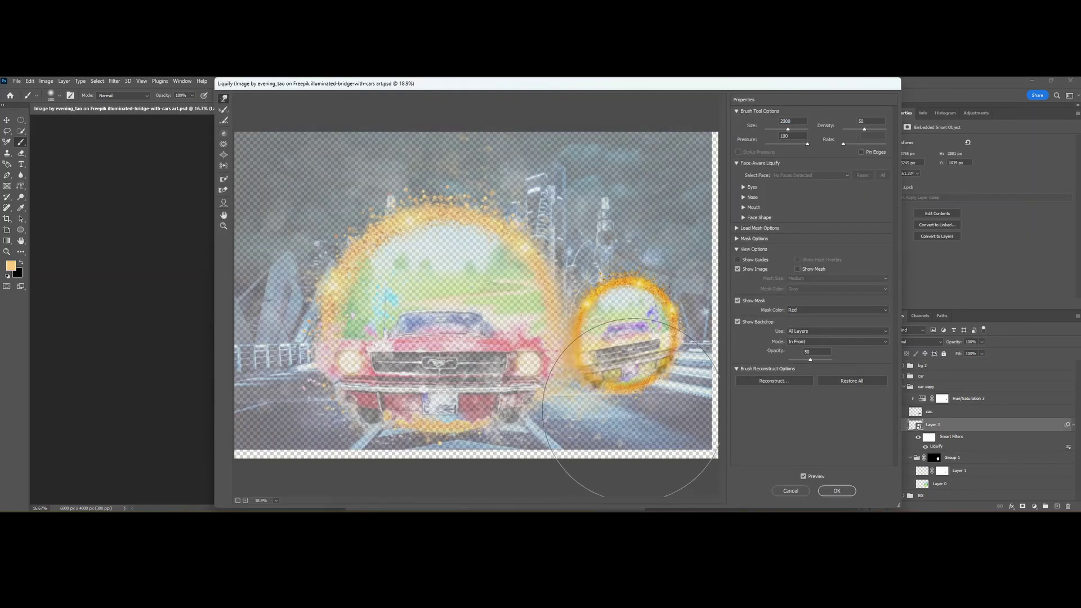
{"action": "key", "text": "Return"}
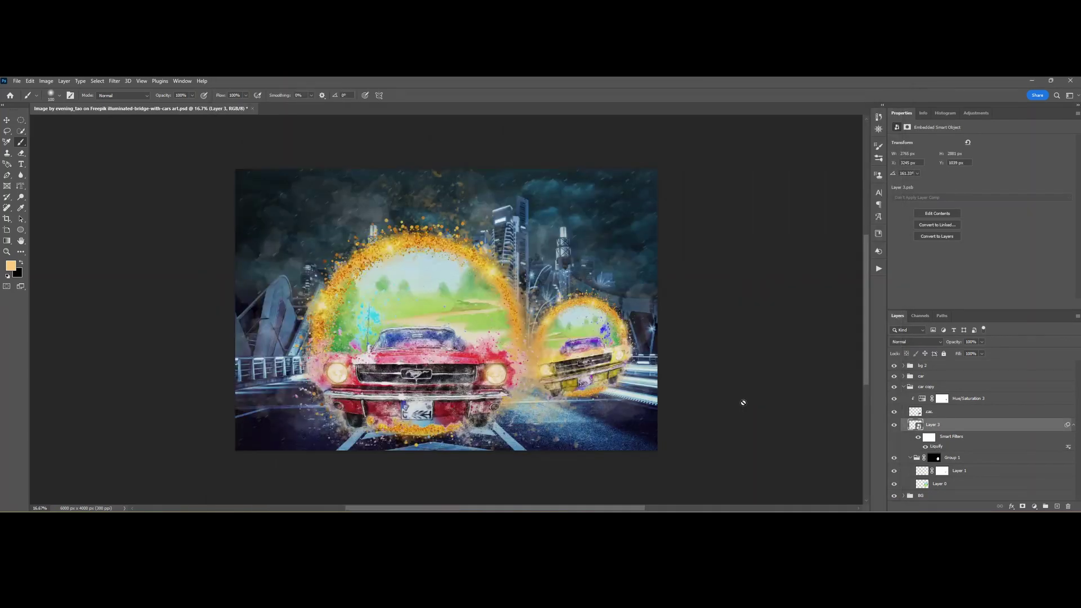
{"action": "left_click", "coordinate": [904, 386]}
Step: Slightly enlarge the whole "car" group with the large portal and shift it into place
{"action": "left_click", "coordinate": [922, 376]}
{"action": "key", "text": "ctrl+t"}
{"action": "left_click_drag", "start_coordinate": [232, 126], "coordinate": [217, 114]}
{"action": "left_click_drag", "start_coordinate": [455, 238], "coordinate": [459, 236]}
{"action": "key", "text": "Return"}
{"action": "key", "text": "v"}
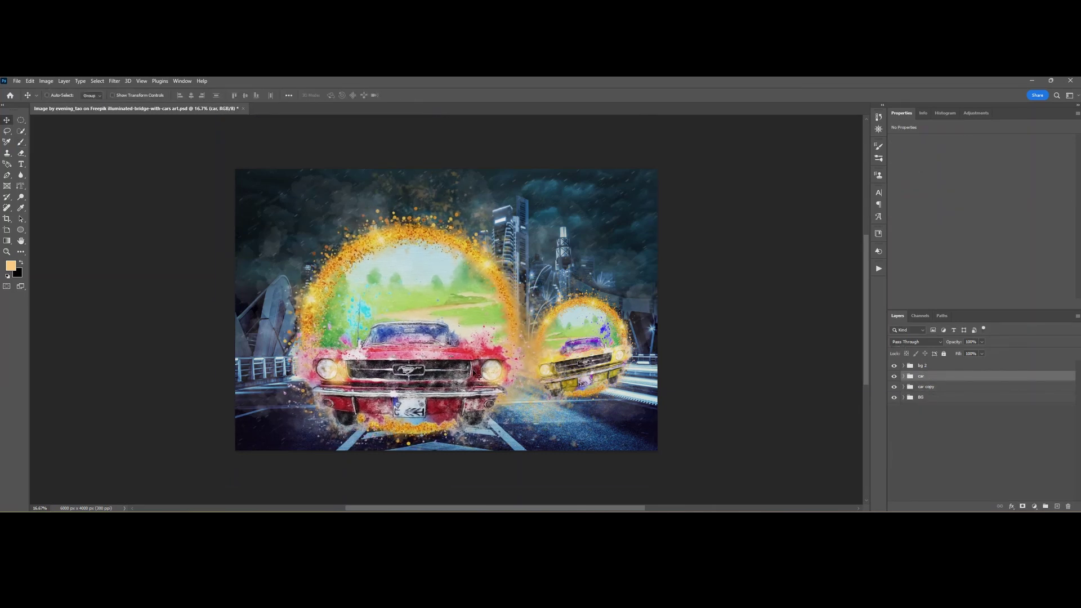
{"action": "key", "text": "ctrl+t"}
{"action": "key", "text": "Return"}
Step: Slightly enlarge the red car layer within the large portal and nudge it upward
{"action": "left_click", "coordinate": [903, 376]}
{"action": "left_click", "coordinate": [939, 391]}
{"action": "key", "text": "ctrl+t"}
{"action": "left_click_drag", "start_coordinate": [535, 442], "coordinate": [545, 449]}
{"action": "left_click_drag", "start_coordinate": [428, 375], "coordinate": [426, 371]}
{"action": "key", "text": "Return"}
{"action": "left_click", "coordinate": [940, 379]}
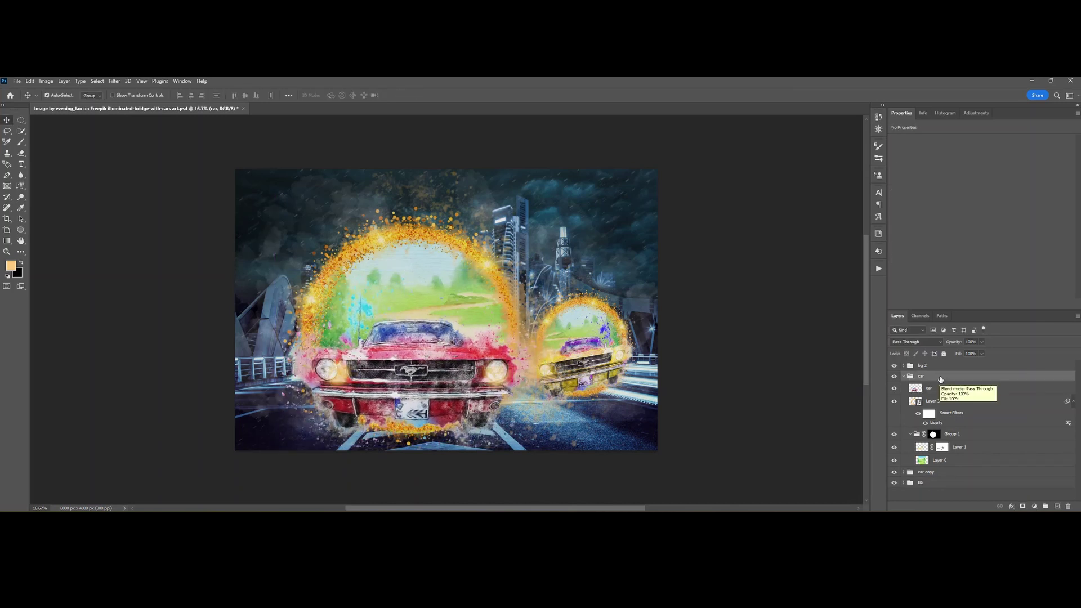
Step: Scale down the "car copy" group slightly and move it closer to the large portal
{"action": "left_click", "coordinate": [903, 376]}
{"action": "left_click", "coordinate": [925, 388]}
{"action": "key", "text": "ctrl+t"}
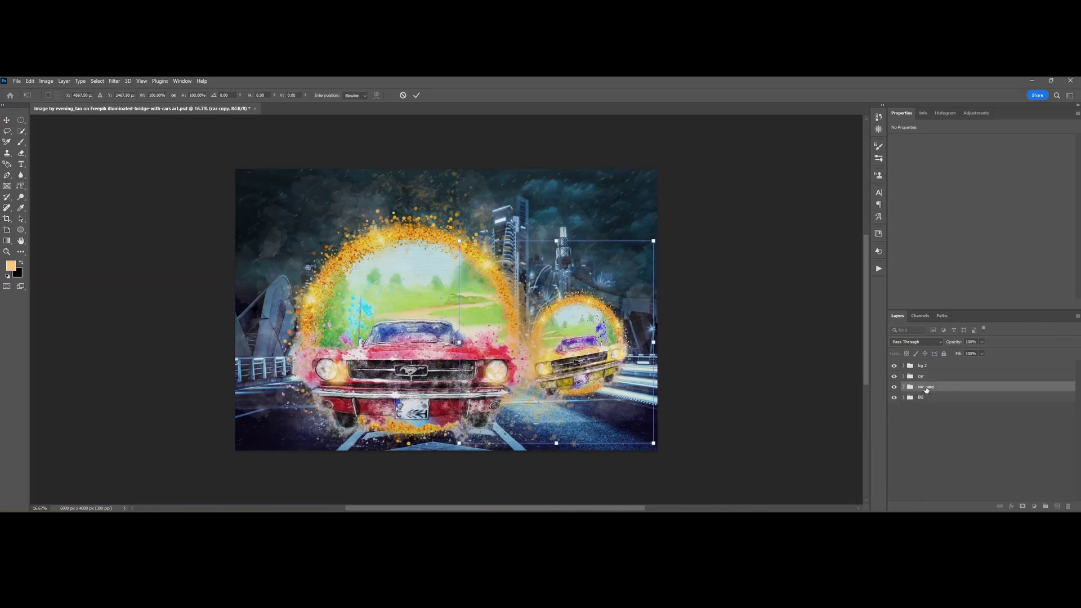
{"action": "key", "text": "Return"}
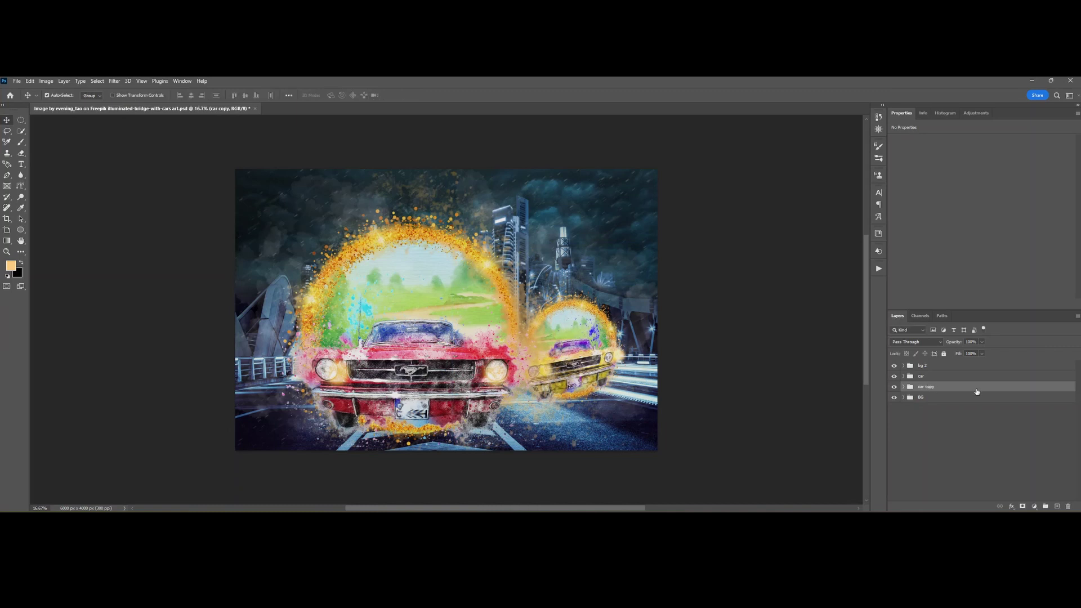
Step: Create a new layer in the "bg 2" group and paint black shadows under both cars' tires at 64% flow
{"action": "left_click", "coordinate": [904, 365]}
{"action": "left_click", "coordinate": [995, 379]}
{"action": "left_click", "coordinate": [1056, 506]}
{"action": "key", "text": "b"}
{"action": "right_click", "coordinate": [527, 304]}
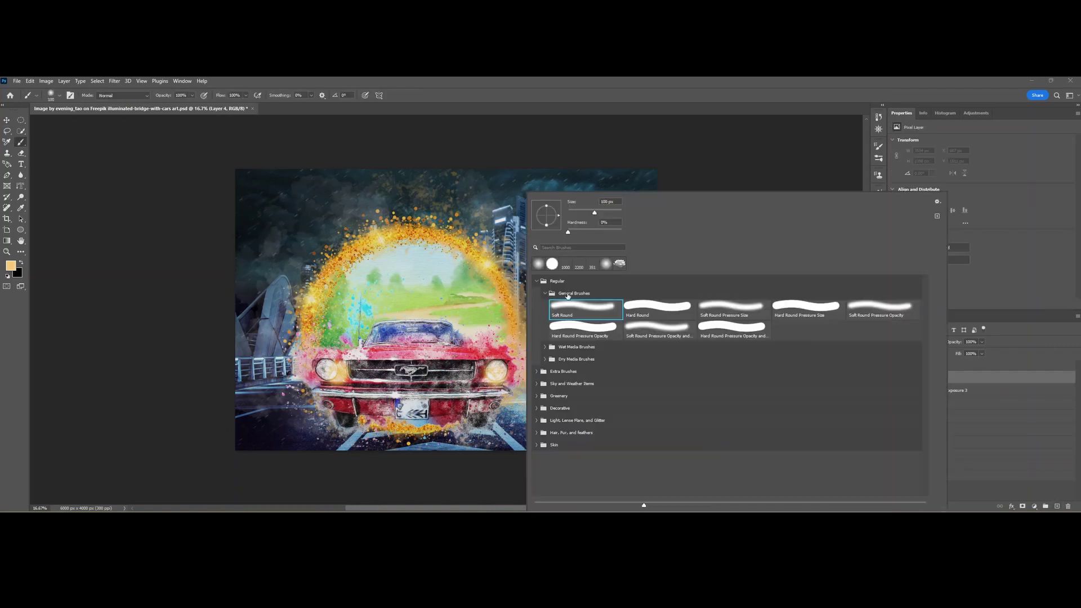
{"action": "key", "text": "Return"}
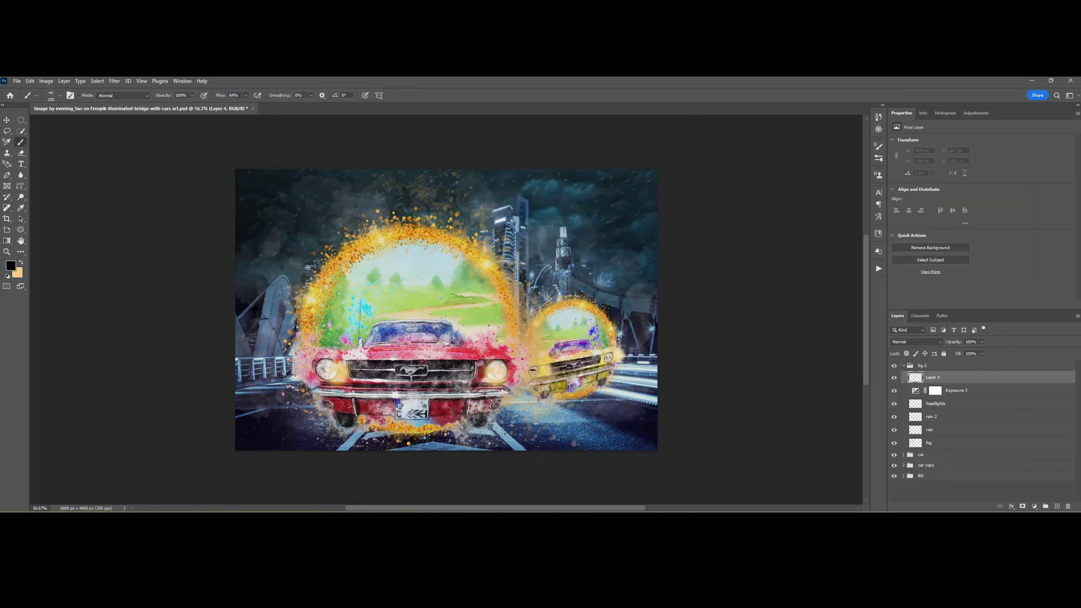
{"action": "left_click", "coordinate": [543, 399]}
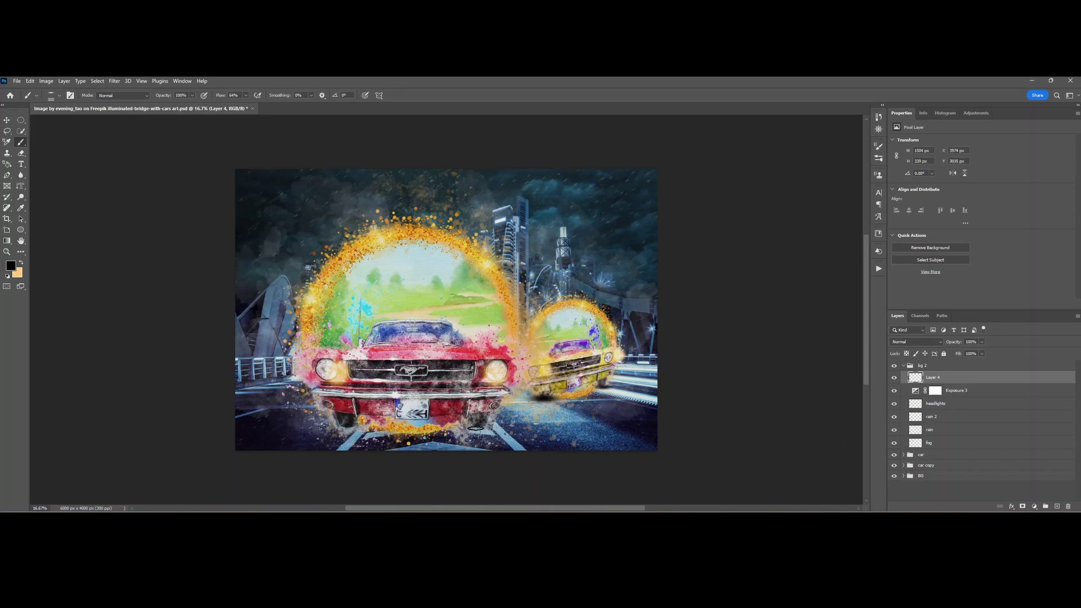
{"action": "left_click", "coordinate": [476, 426]}
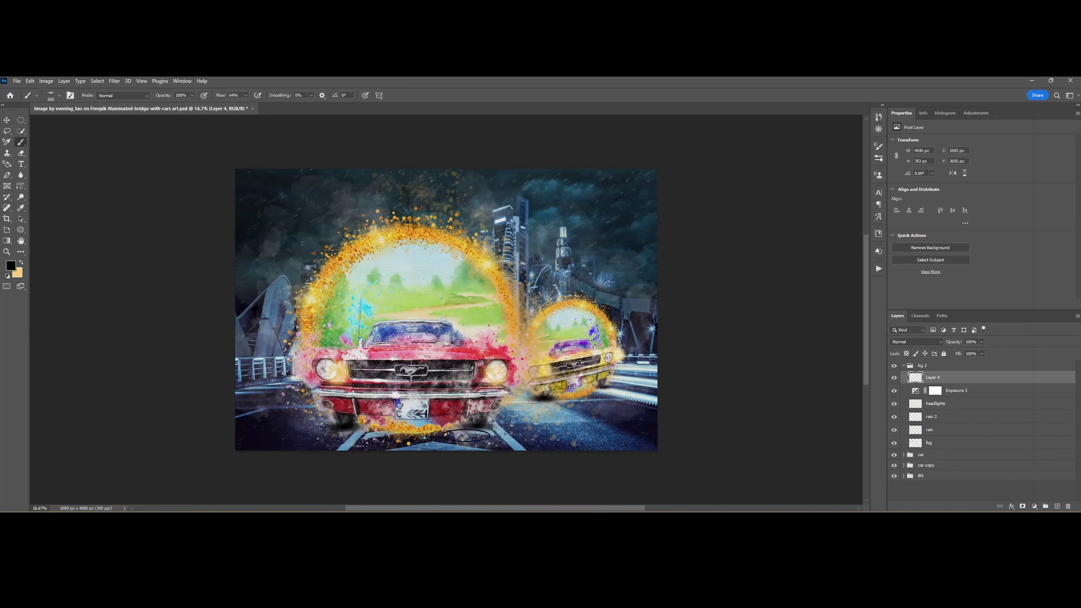
Step: Paint a broader black shadow under the red car with a larger brush and move the shadow layer below both car groups
{"action": "key", "text": "bracketright"}
{"action": "key", "text": "bracketright"}
{"action": "key", "text": "bracketright"}
{"action": "key", "text": "bracketright"}
{"action": "key", "text": "bracketright"}
{"action": "key", "text": "bracketright"}
{"action": "key", "text": "bracketright"}
{"action": "key", "text": "bracketright"}
{"action": "key", "text": "bracketright"}
{"action": "left_click", "coordinate": [360, 434]}
{"action": "left_click", "coordinate": [439, 436]}
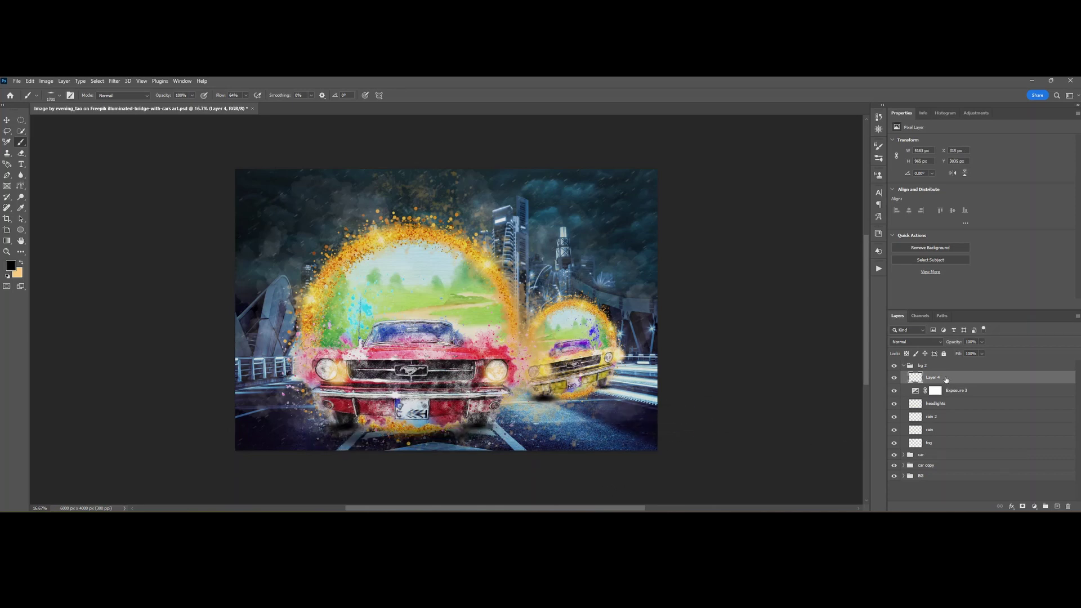
{"action": "left_click_drag", "start_coordinate": [945, 380], "coordinate": [950, 472]}
{"action": "left_click", "coordinate": [904, 365]}
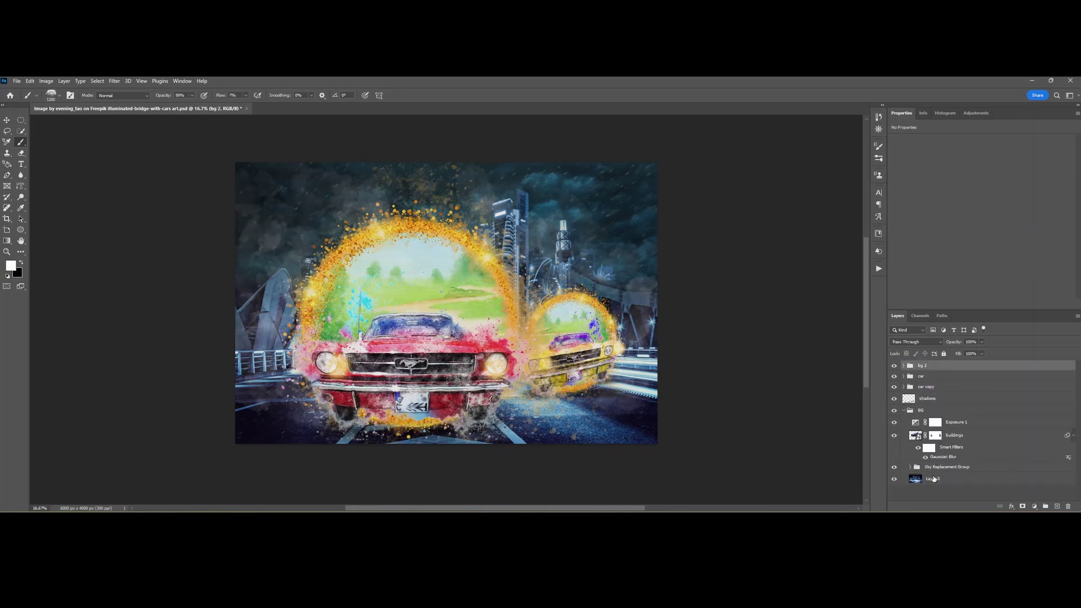
Step: Apply a Motion Blur at a 90° angle with a distance below 50 pixels to the bridge background, Layer 0
{"action": "left_click", "coordinate": [933, 479]}
{"action": "left_click", "coordinate": [115, 81]}
{"action": "mouse_move", "coordinate": [140, 187]}
{"action": "left_click", "coordinate": [236, 238]}
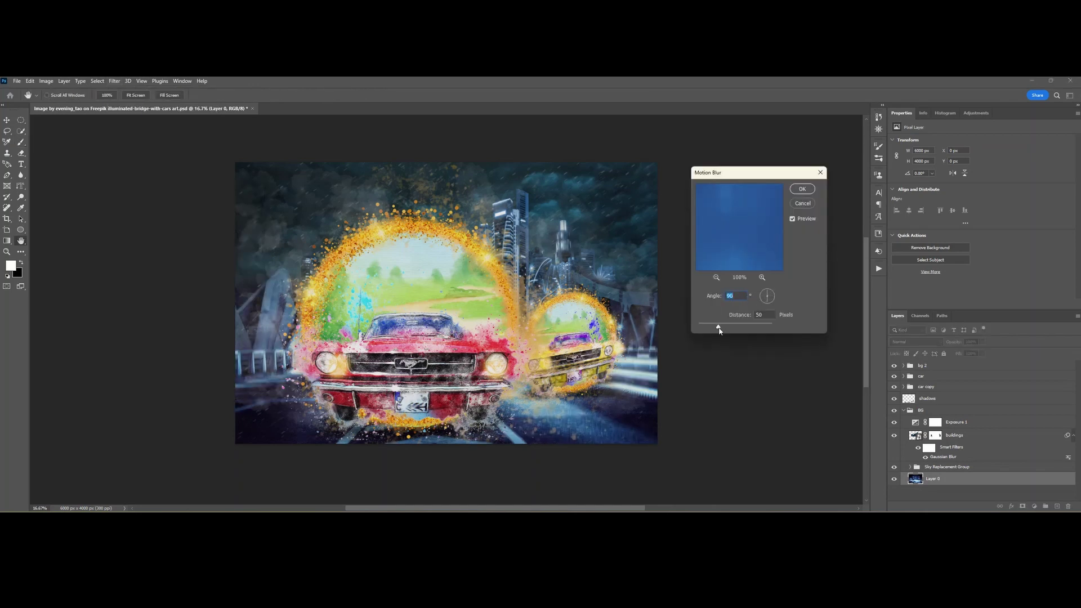
{"action": "left_click_drag", "start_coordinate": [719, 330], "coordinate": [711, 331]}
{"action": "key", "text": "Return"}
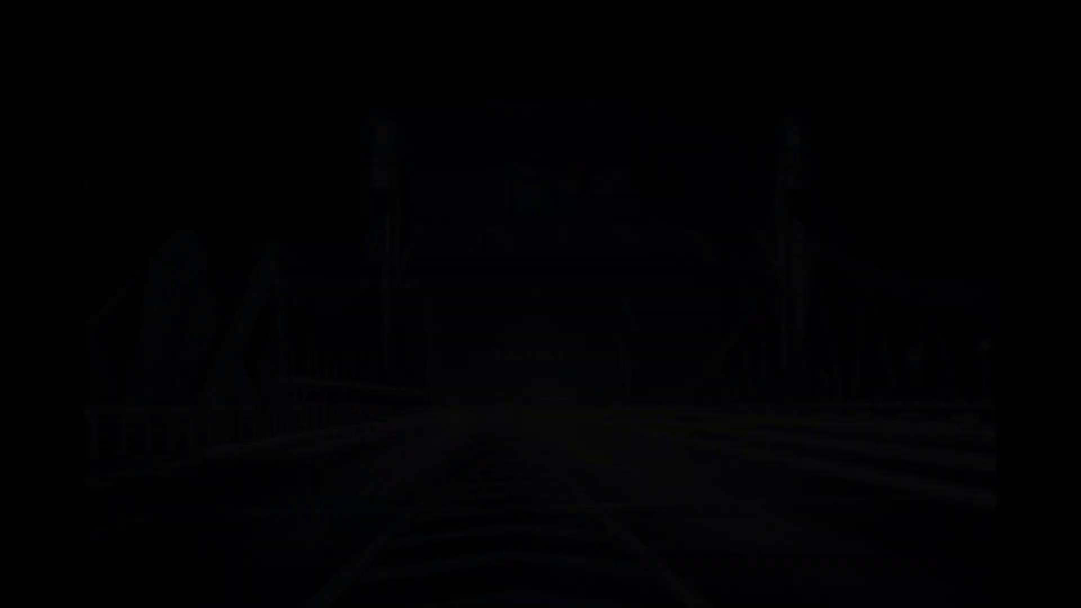